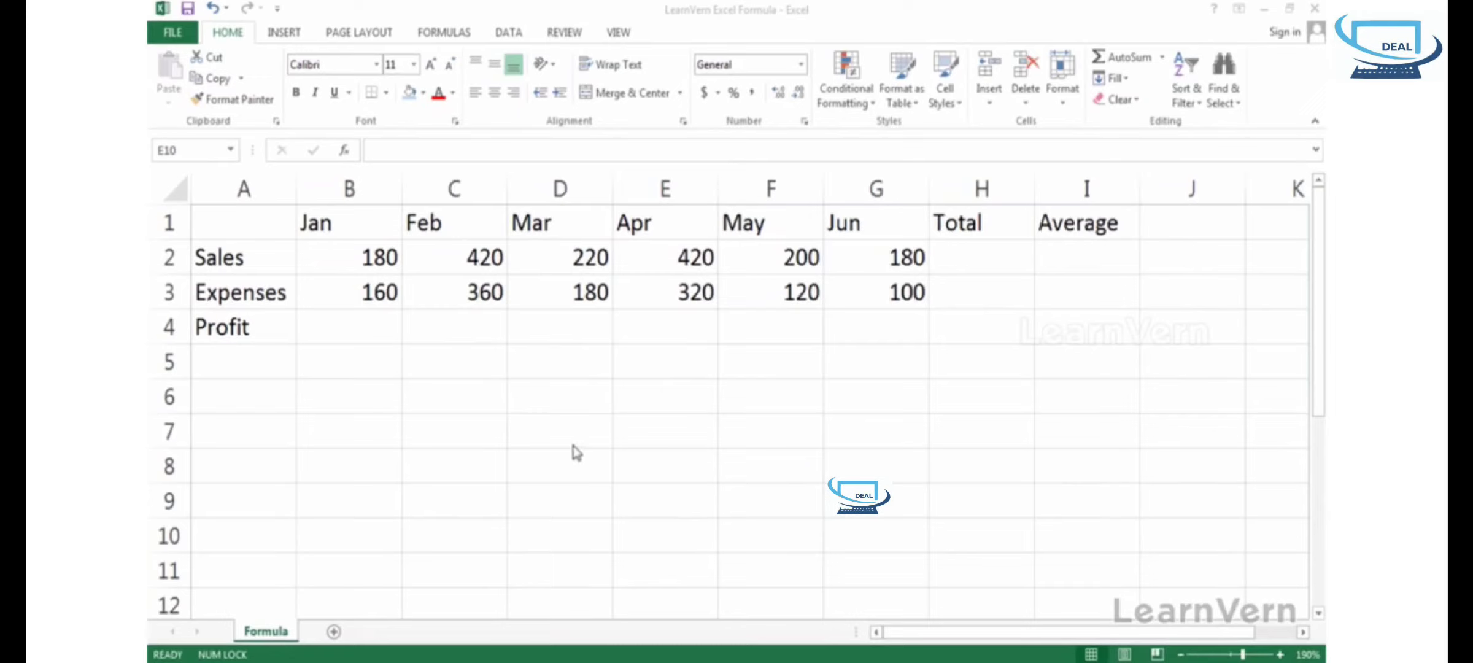
# - Enter the formula =b2-b3 in cell B4 to calculate the January profit
pyautogui.click(363, 339)
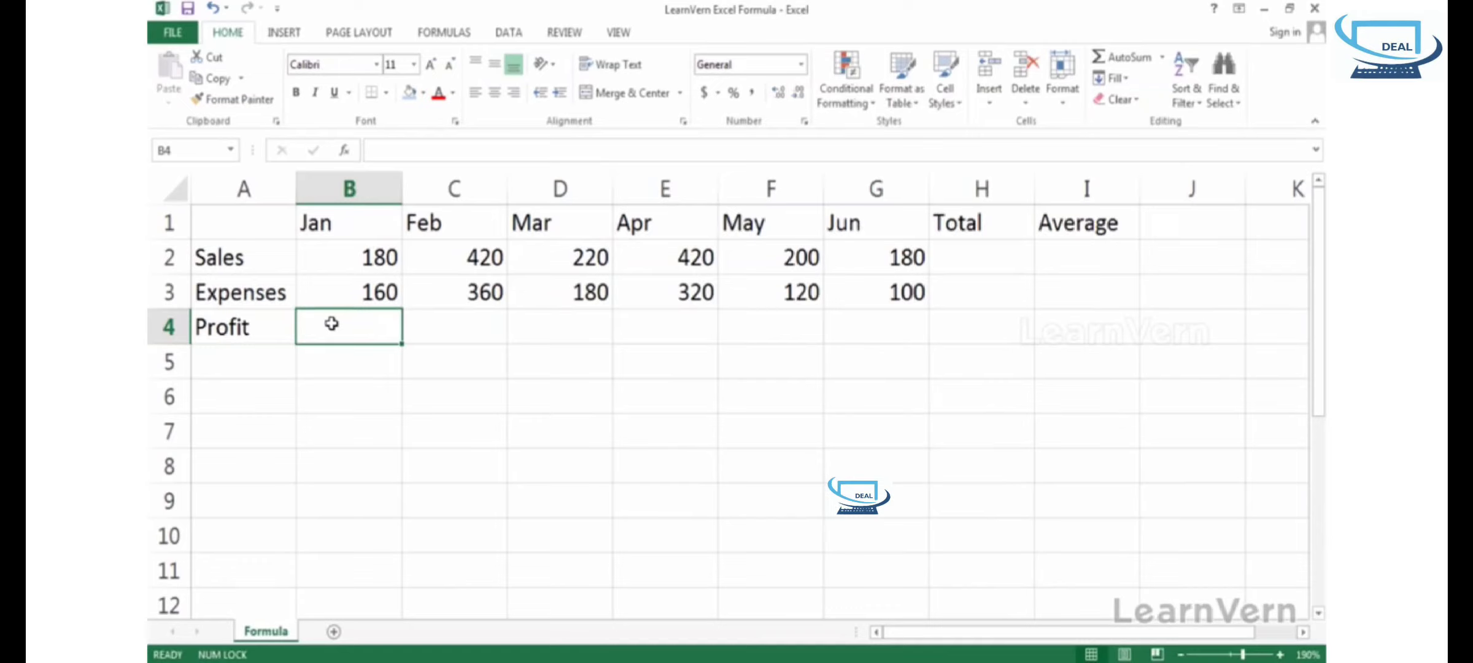
pyautogui.write('=')
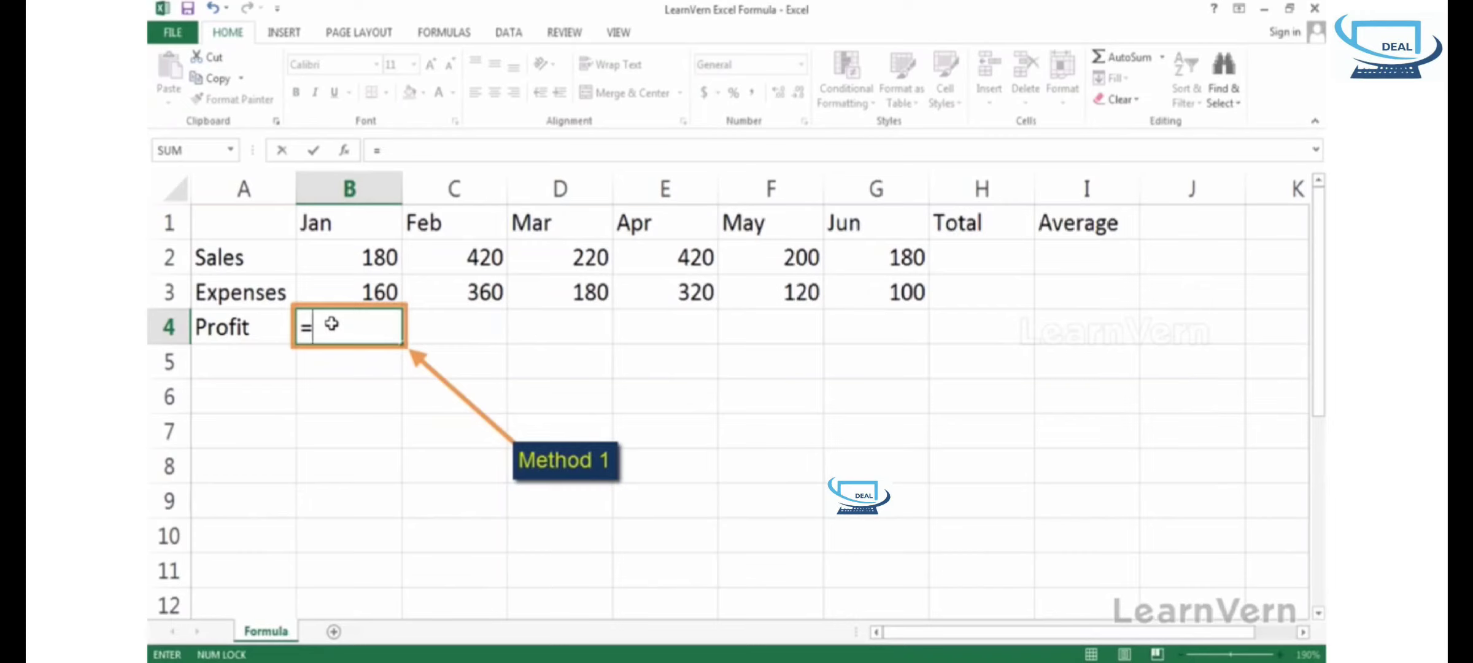
pyautogui.write('b2')
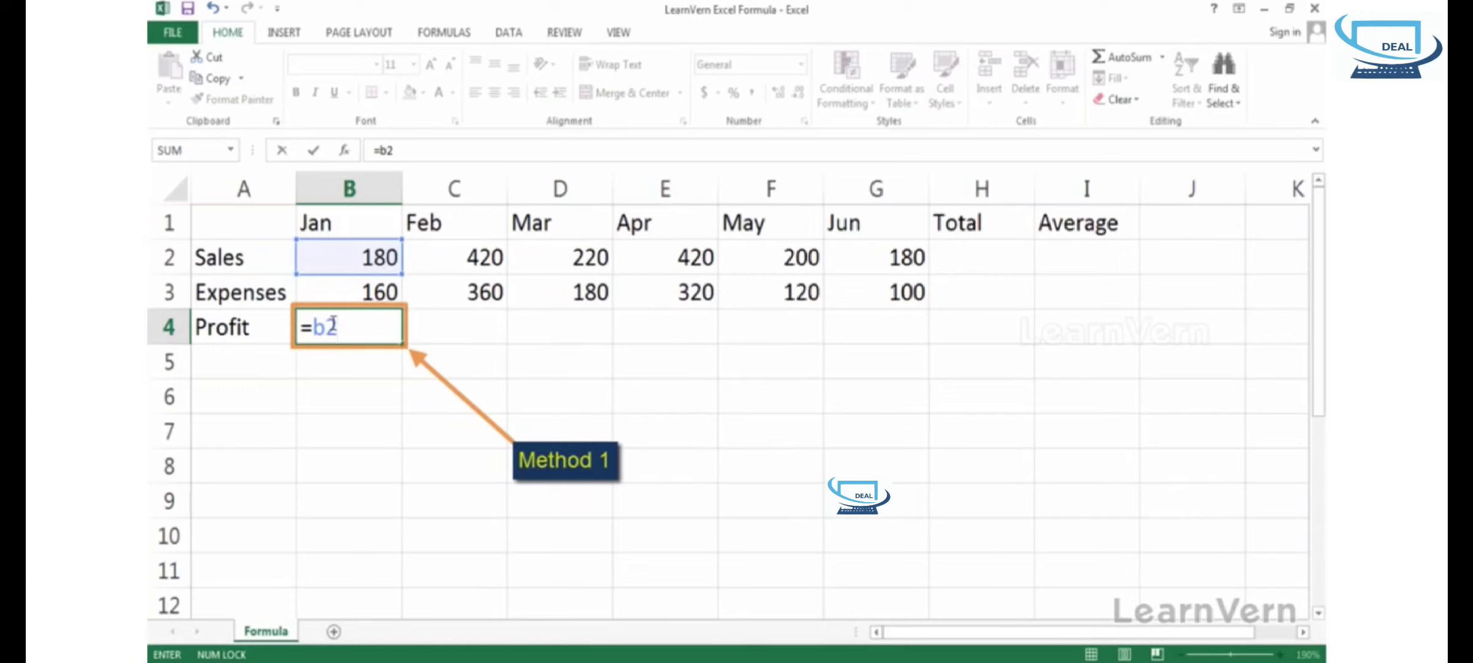
pyautogui.write('-b3')
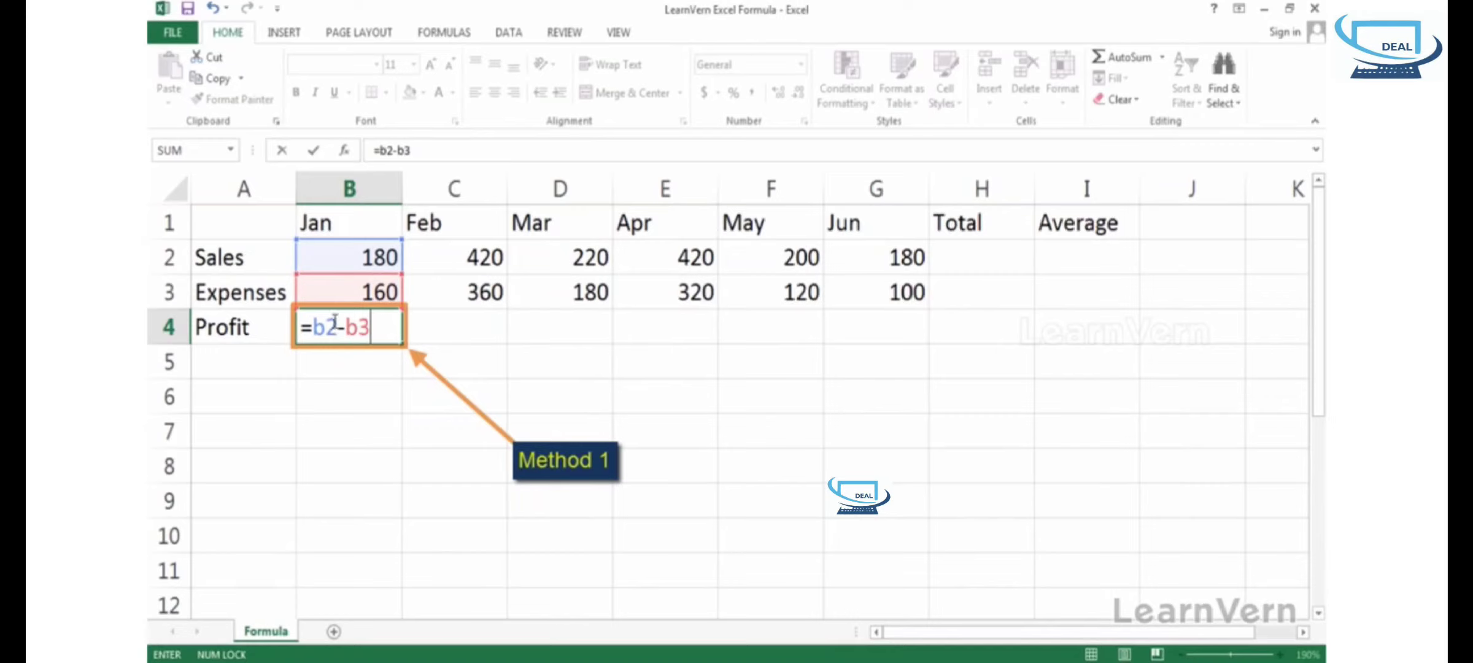
pyautogui.press('Return')
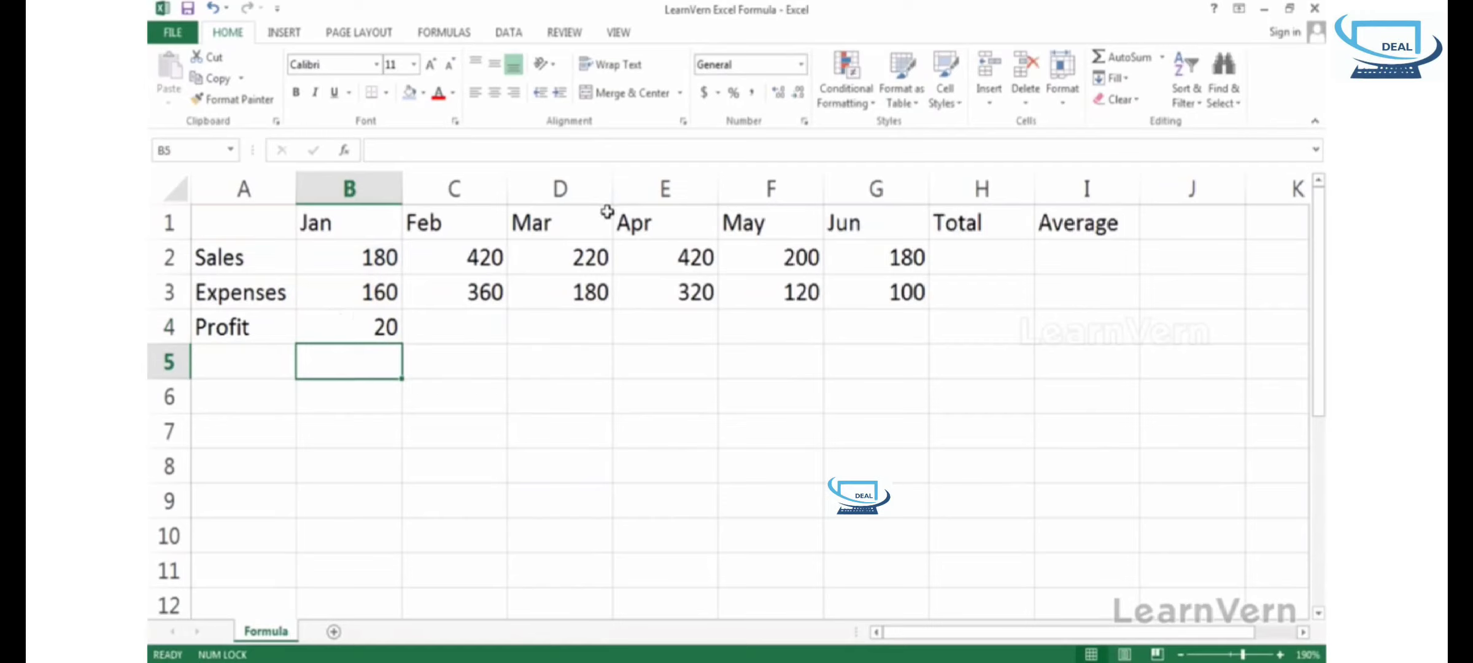
# - Inspect the January profit formula in cell B4 and the cells it references
pyautogui.click(390, 331)
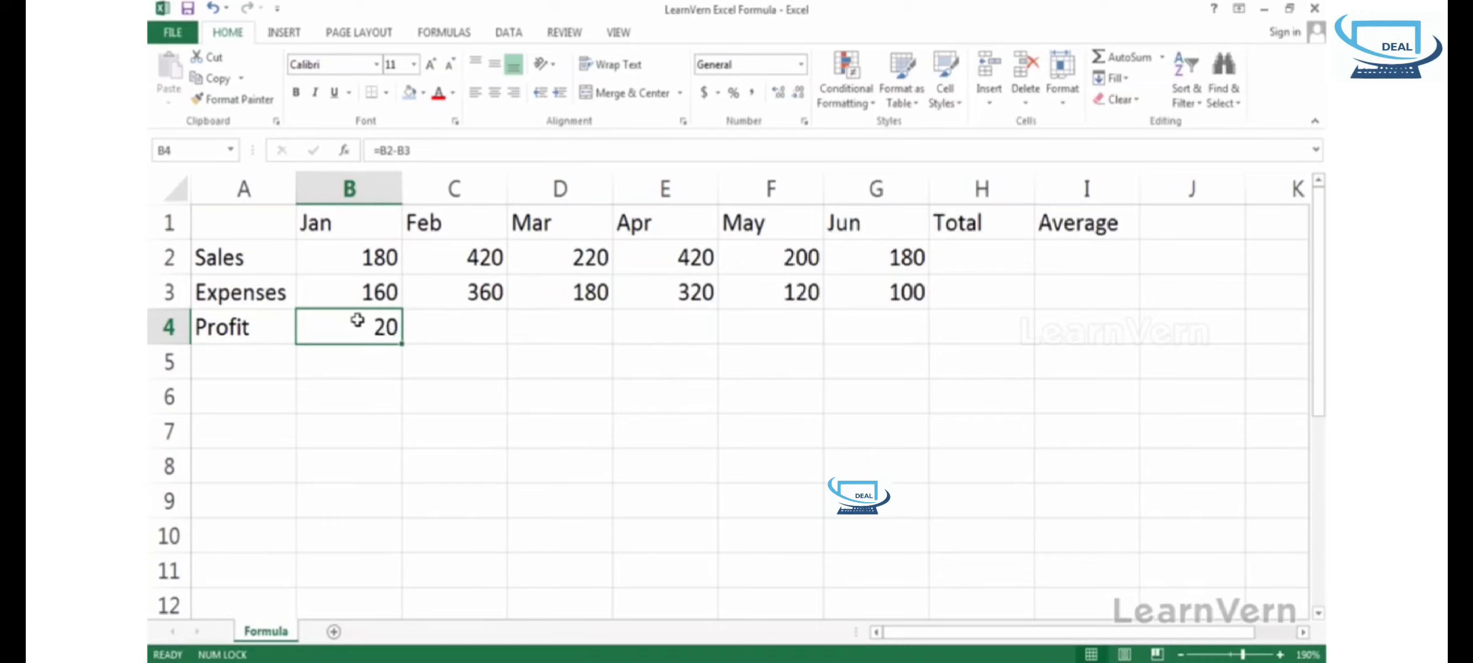
pyautogui.click(432, 152)
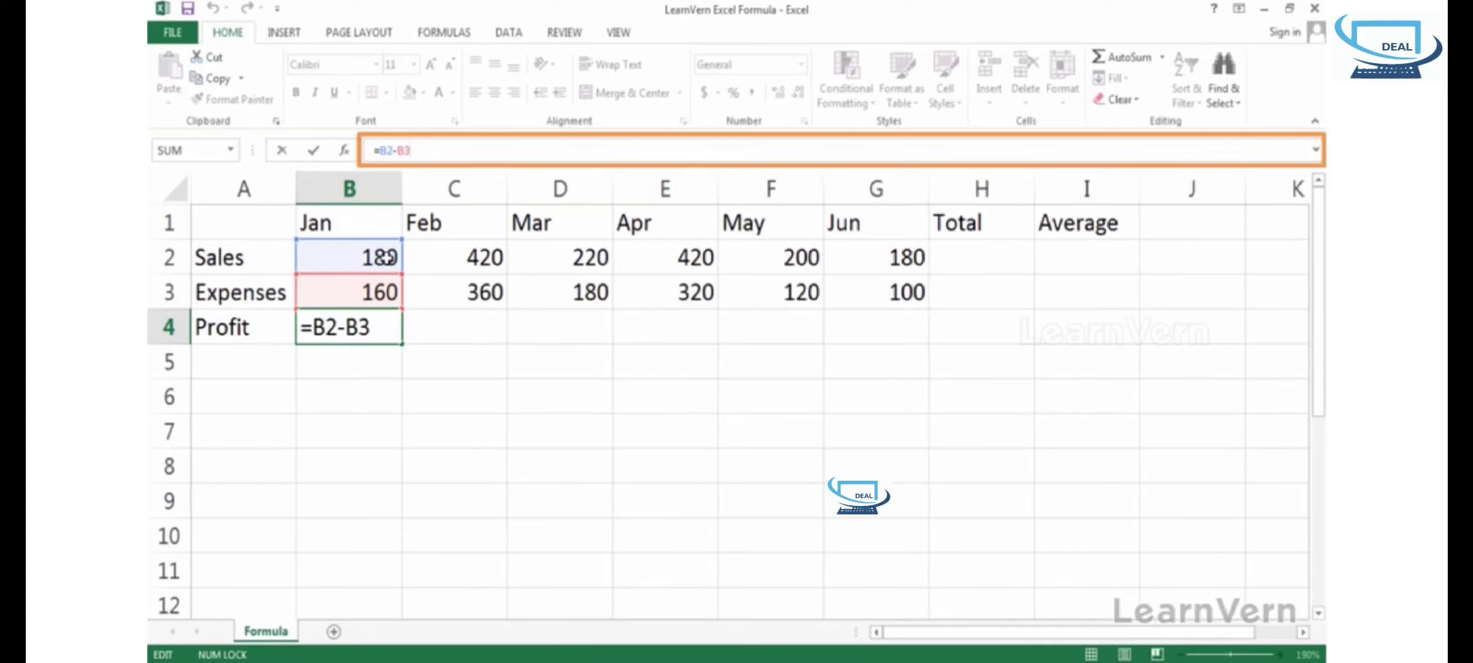
pyautogui.click(431, 359)
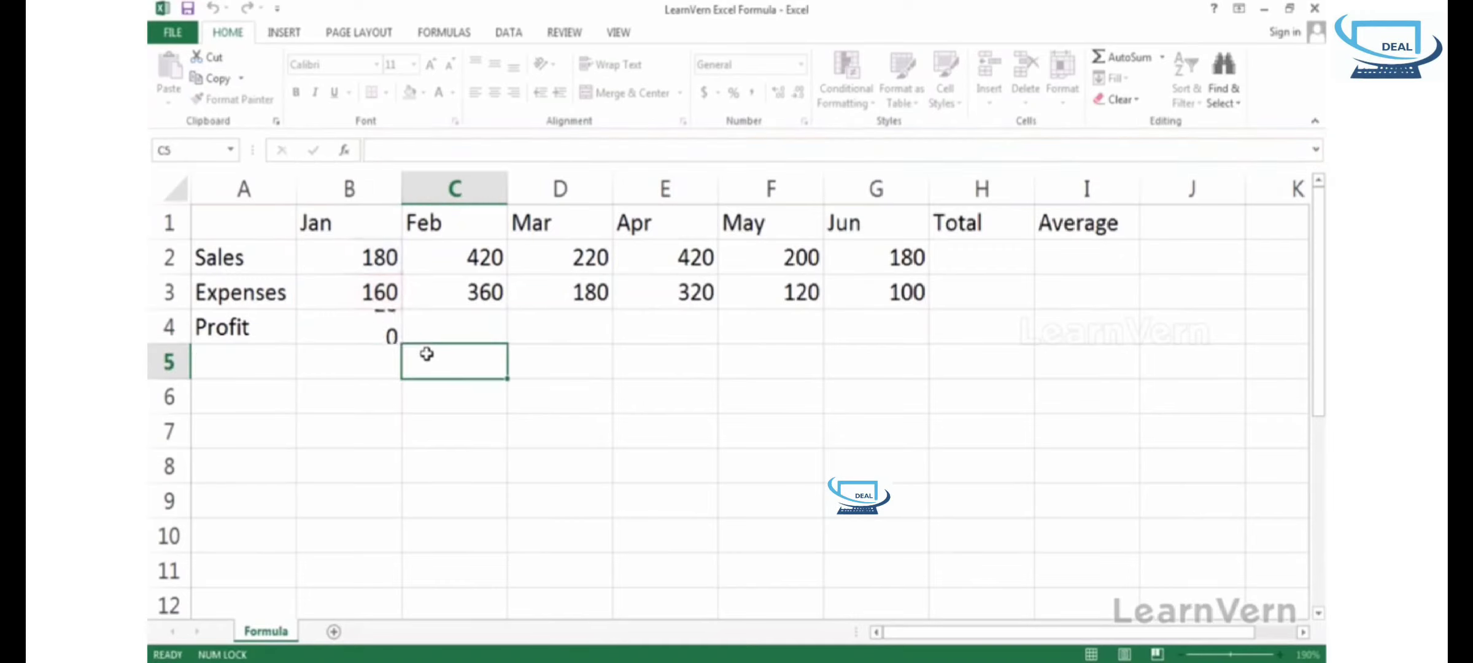
pyautogui.click(582, 291)
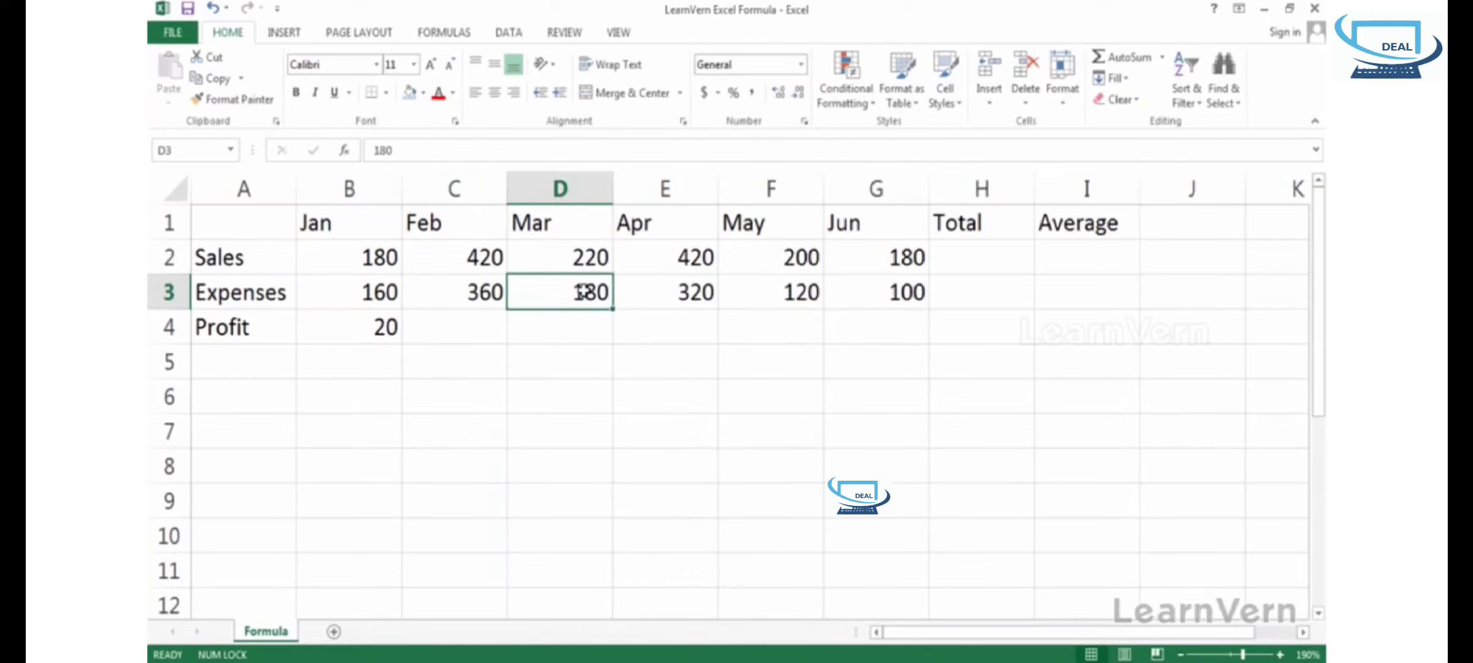
pyautogui.click(477, 294)
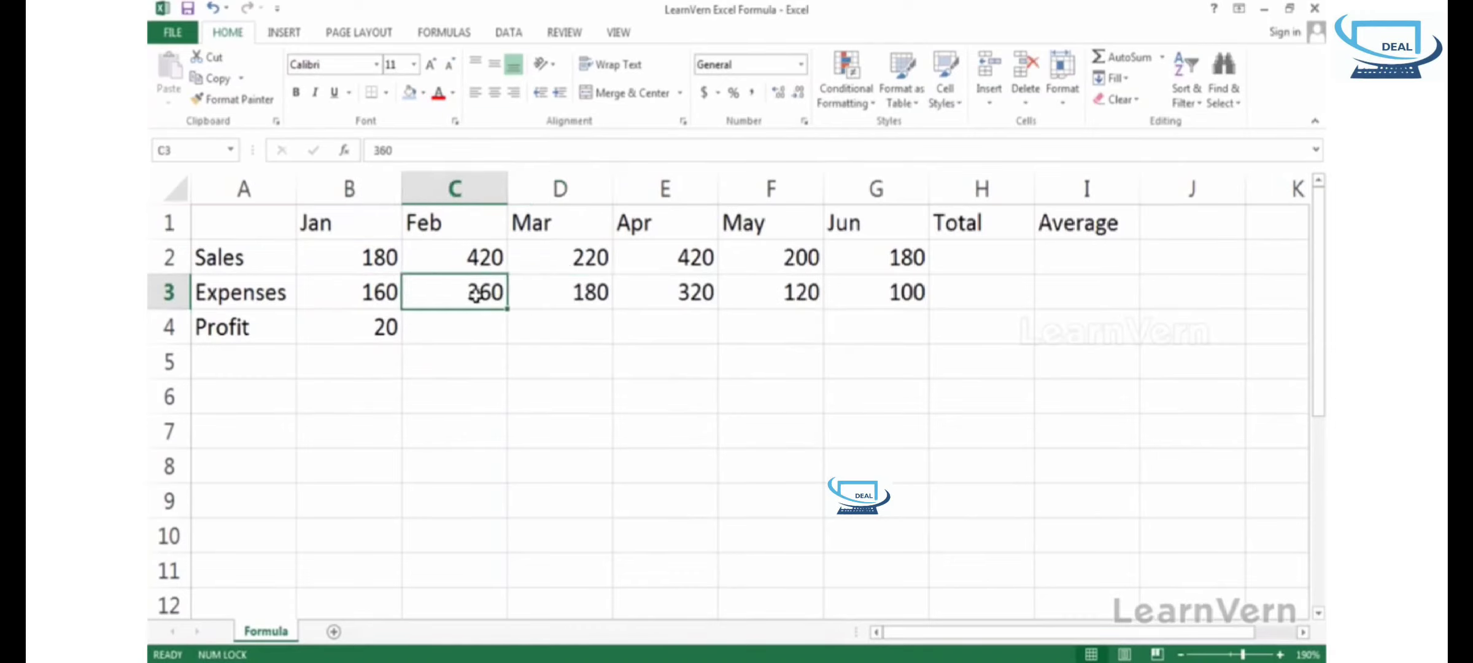
# - Clear cell B4 and rebuild the profit formula =B2-B3, picking the January Sales and Expenses cells as references
pyautogui.click(371, 324)
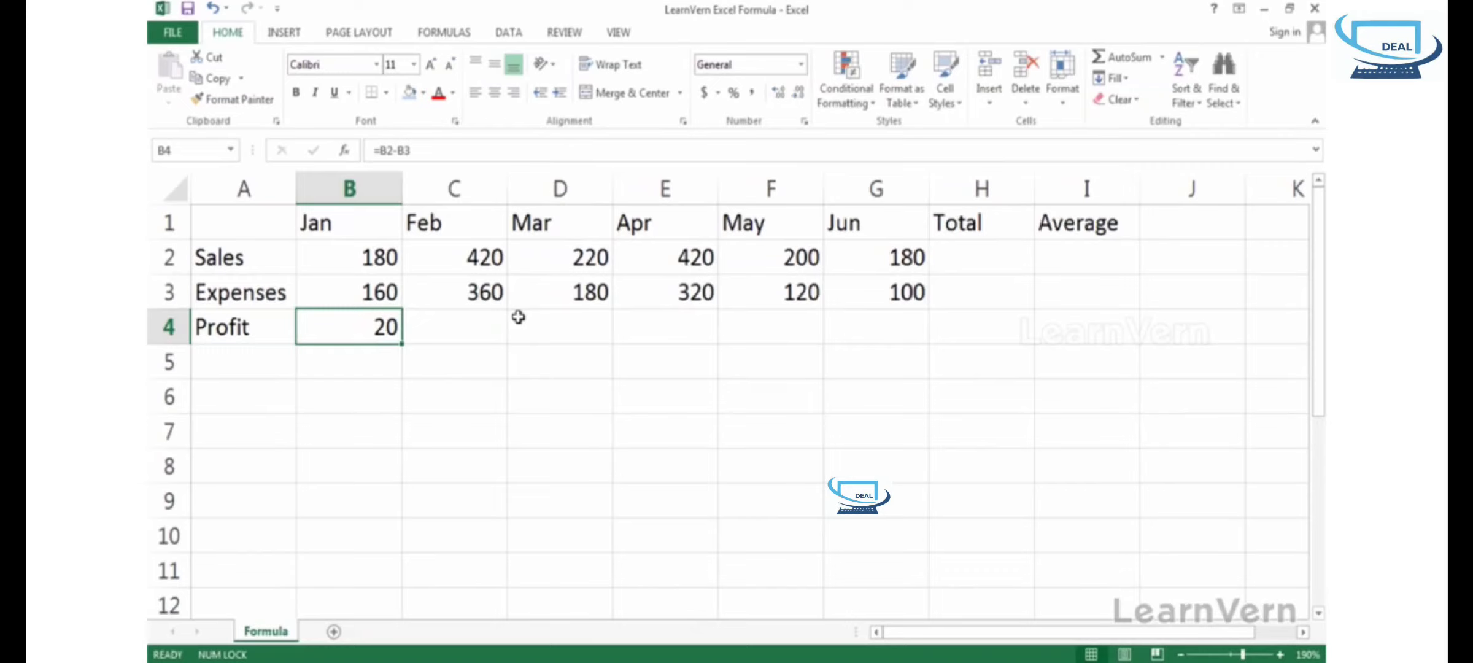
pyautogui.press('Delete')
pyautogui.write('=')
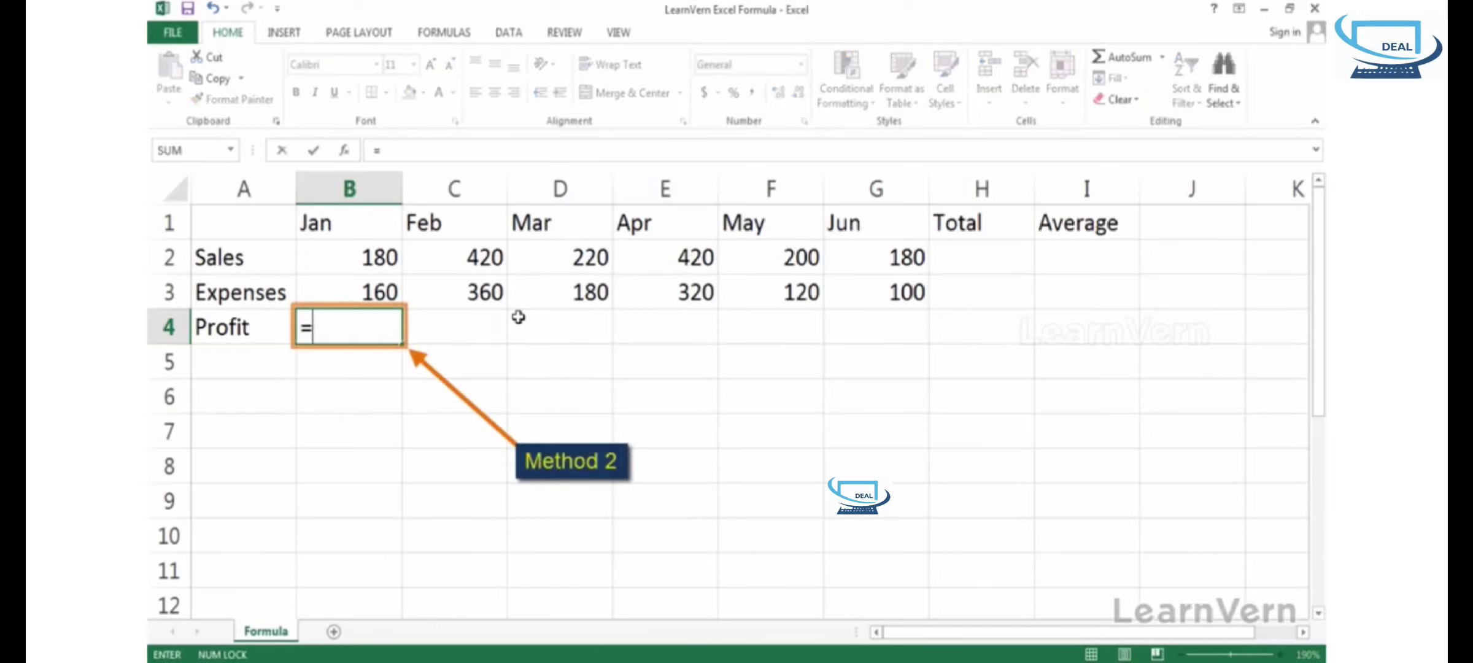
pyautogui.press('Up')
pyautogui.press('Up')
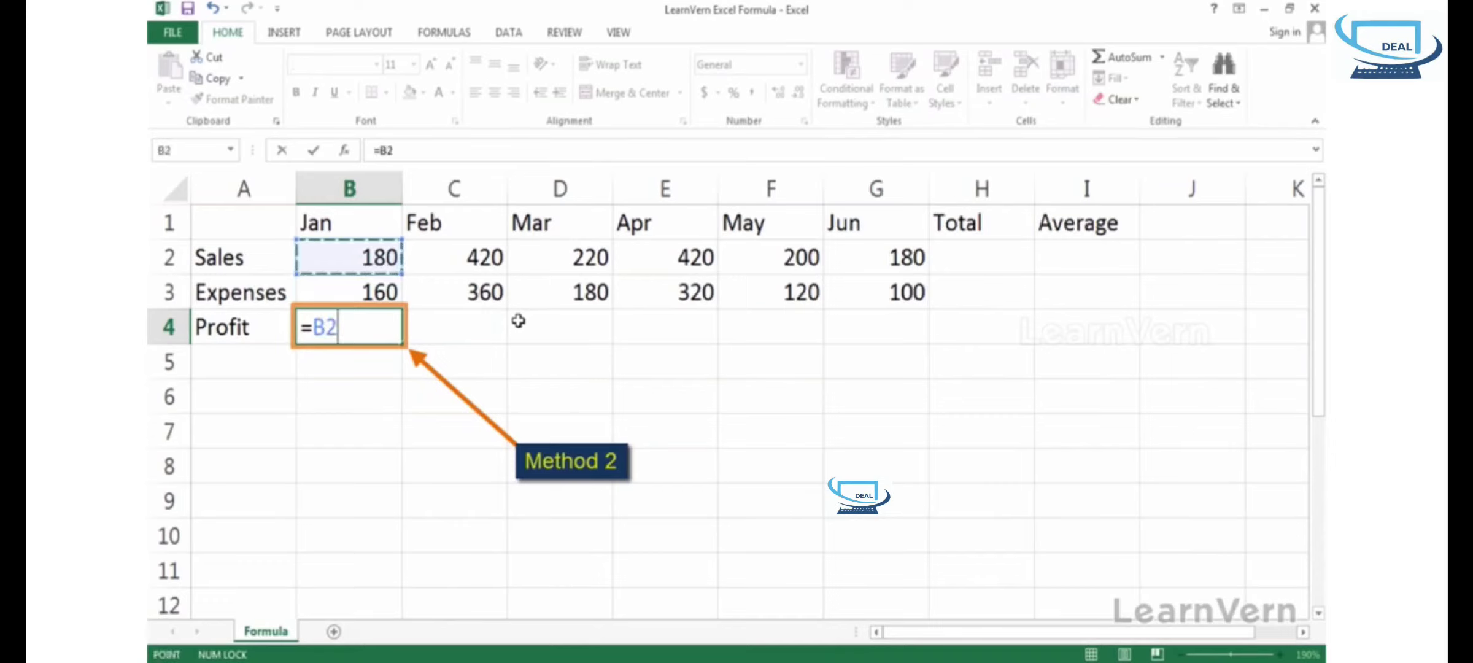
pyautogui.write('-')
pyautogui.press('Up')
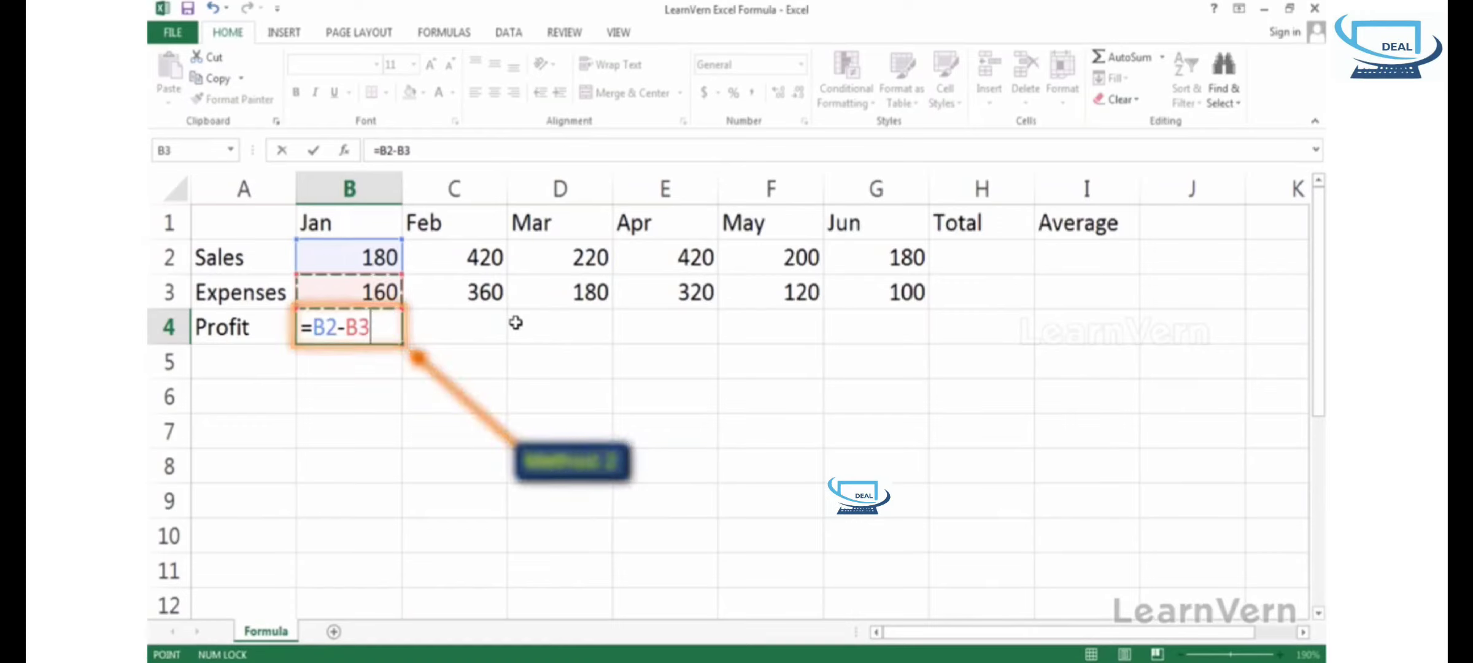
pyautogui.press('Return')
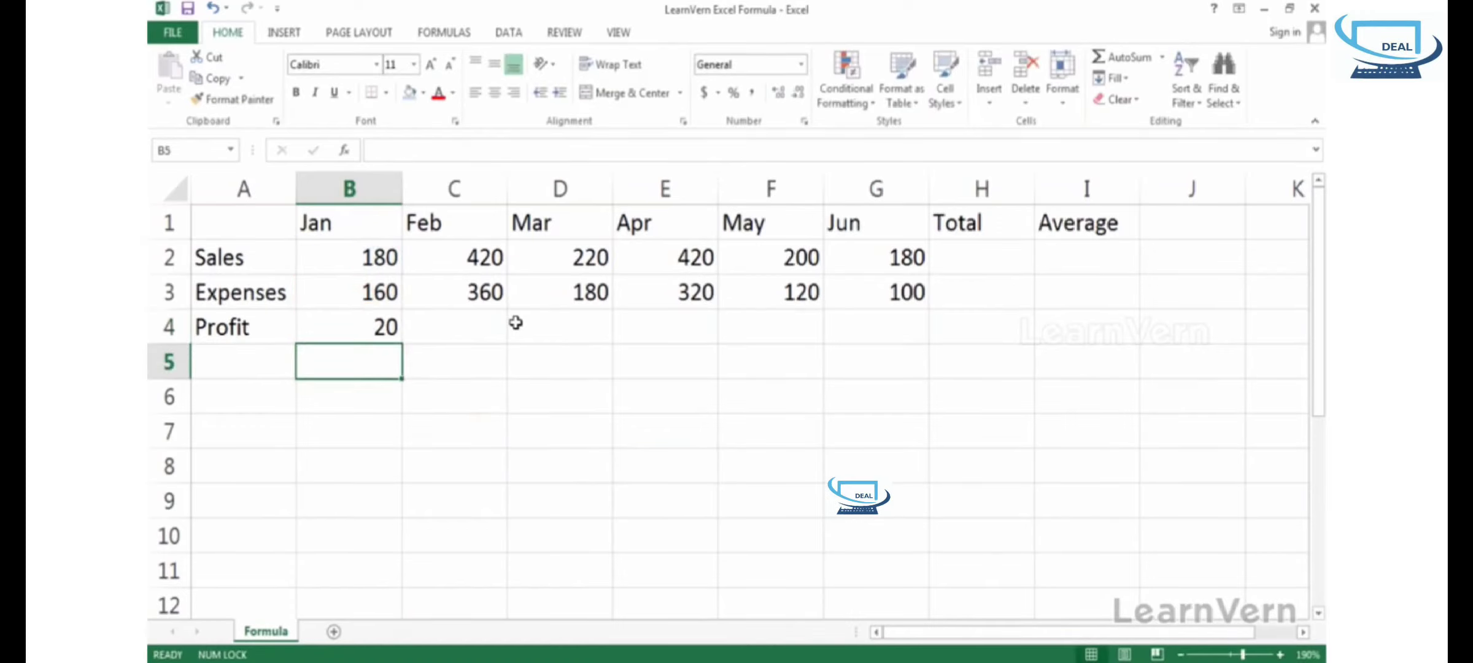
# - Check the rebuilt January profit formula inside cell B4 and leave it as entered
pyautogui.click(387, 314)
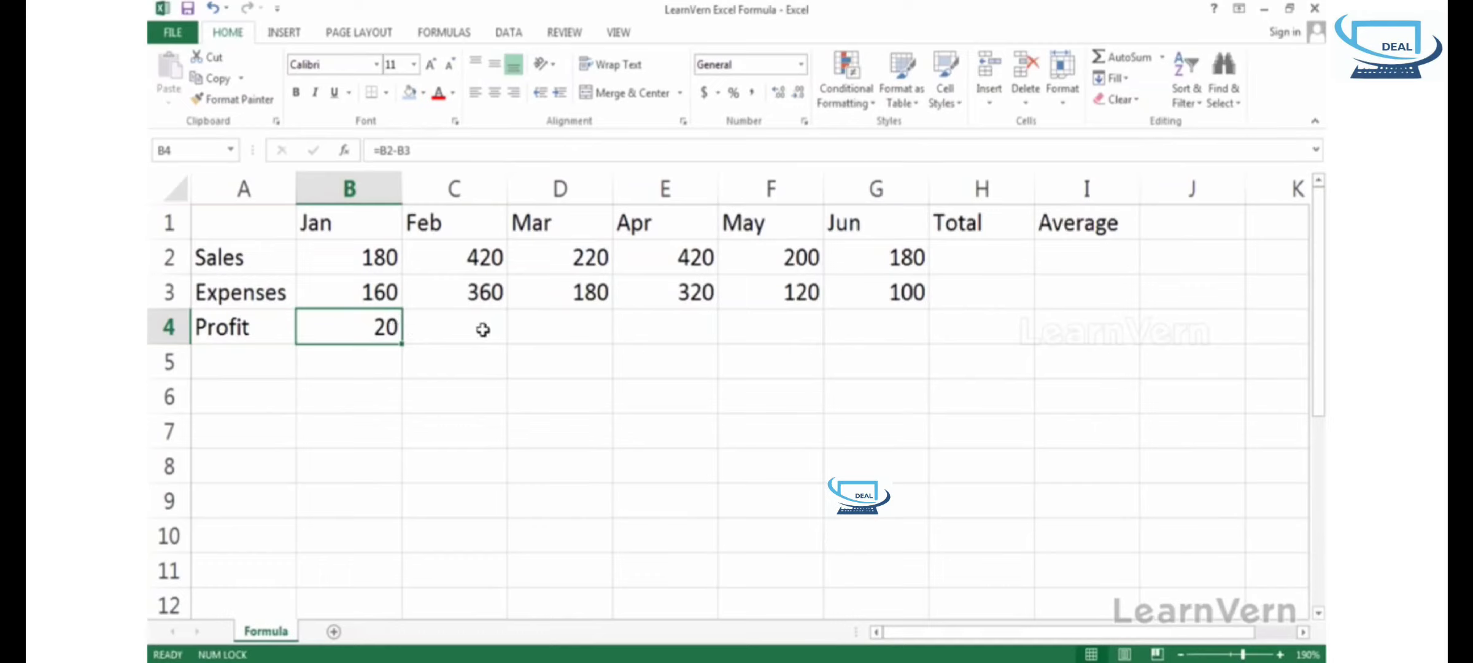
pyautogui.doubleClick(373, 326)
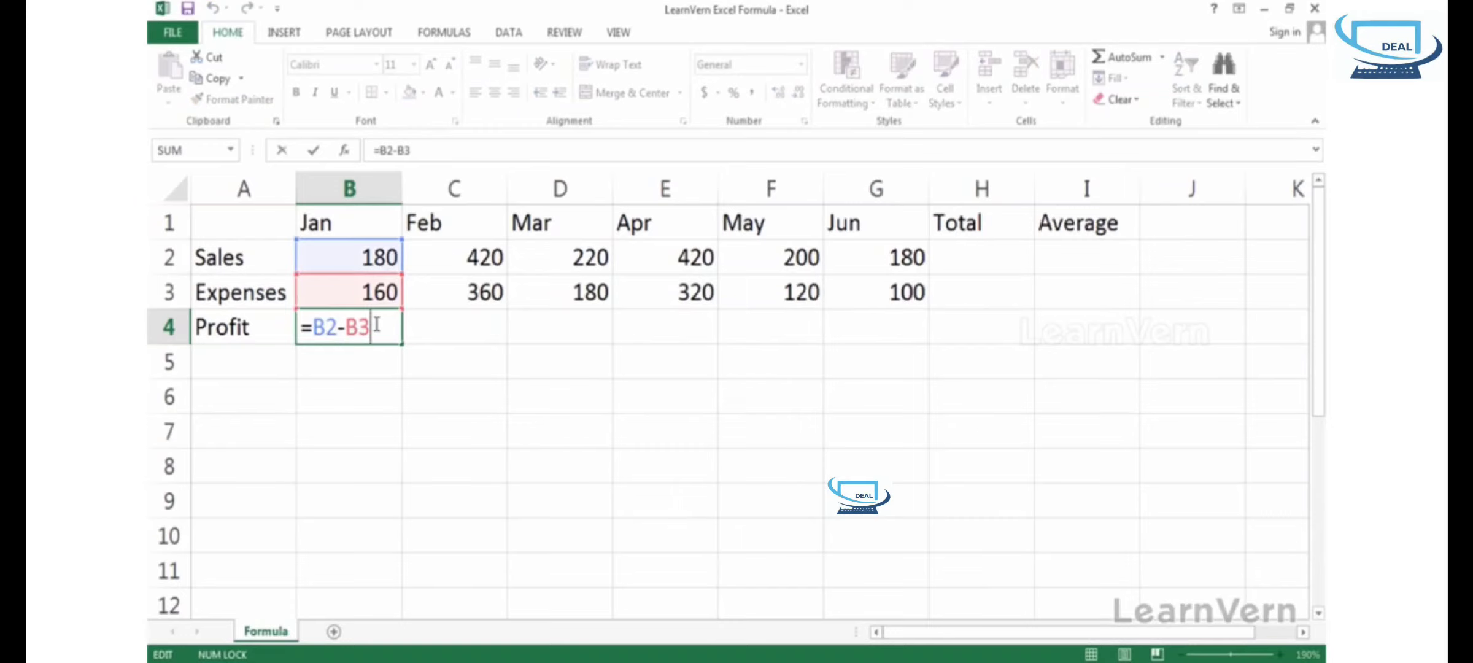
pyautogui.click(436, 360)
# - Clear the January profit in B4 again and re-enter =B2-B3 by selecting Sales cell B2 and Expenses cell B3
pyautogui.click(392, 334)
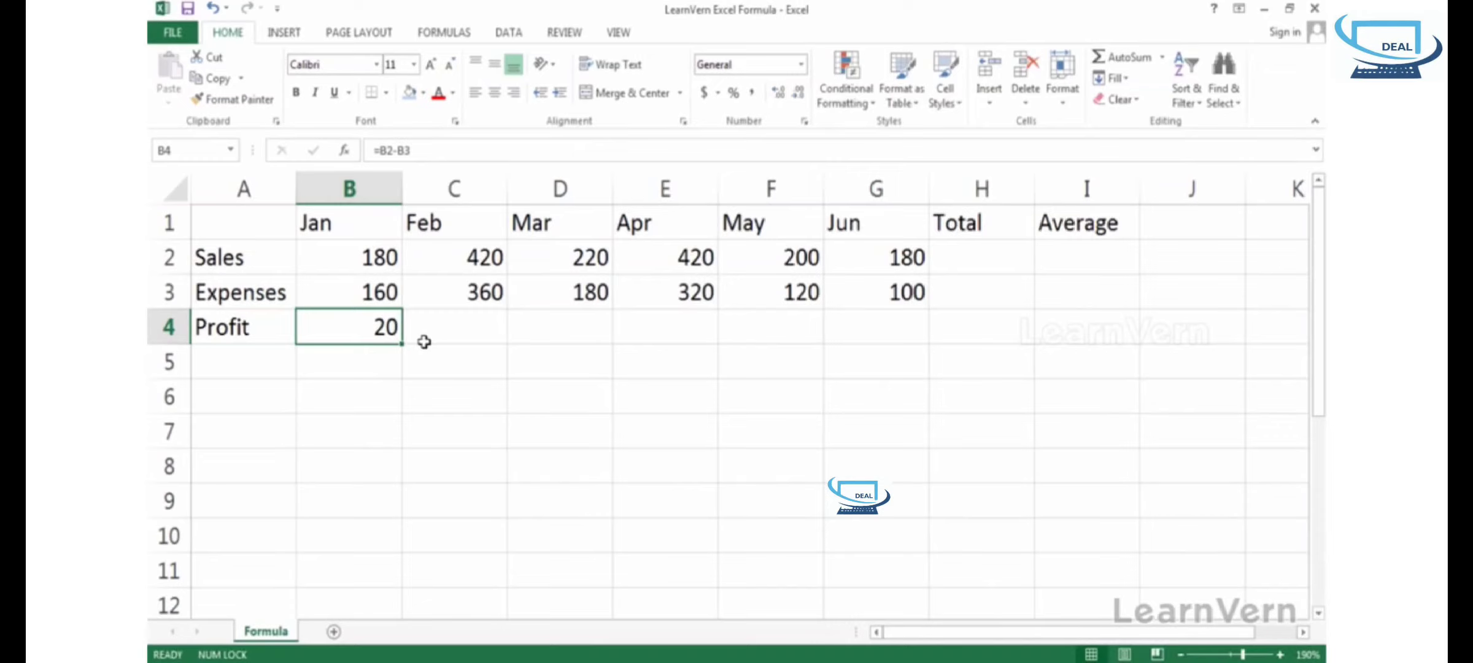
pyautogui.press('F8')
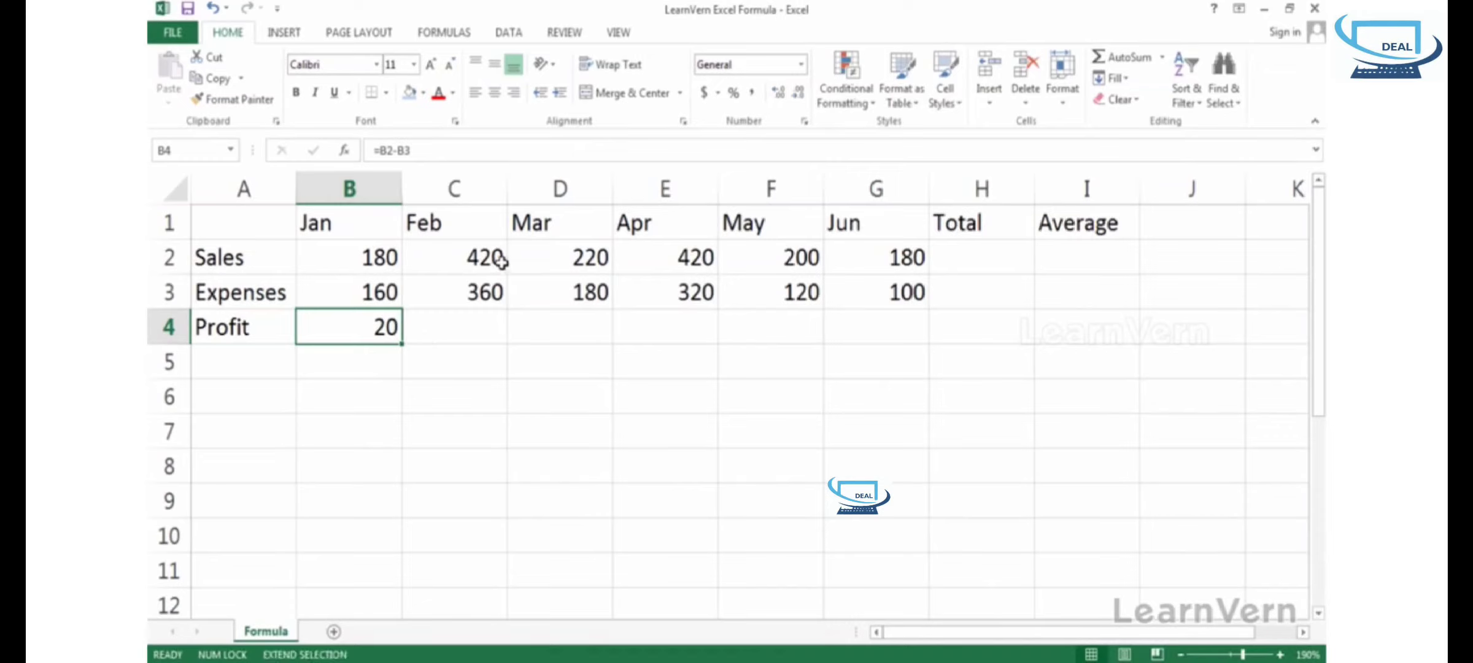
pyautogui.press('Delete')
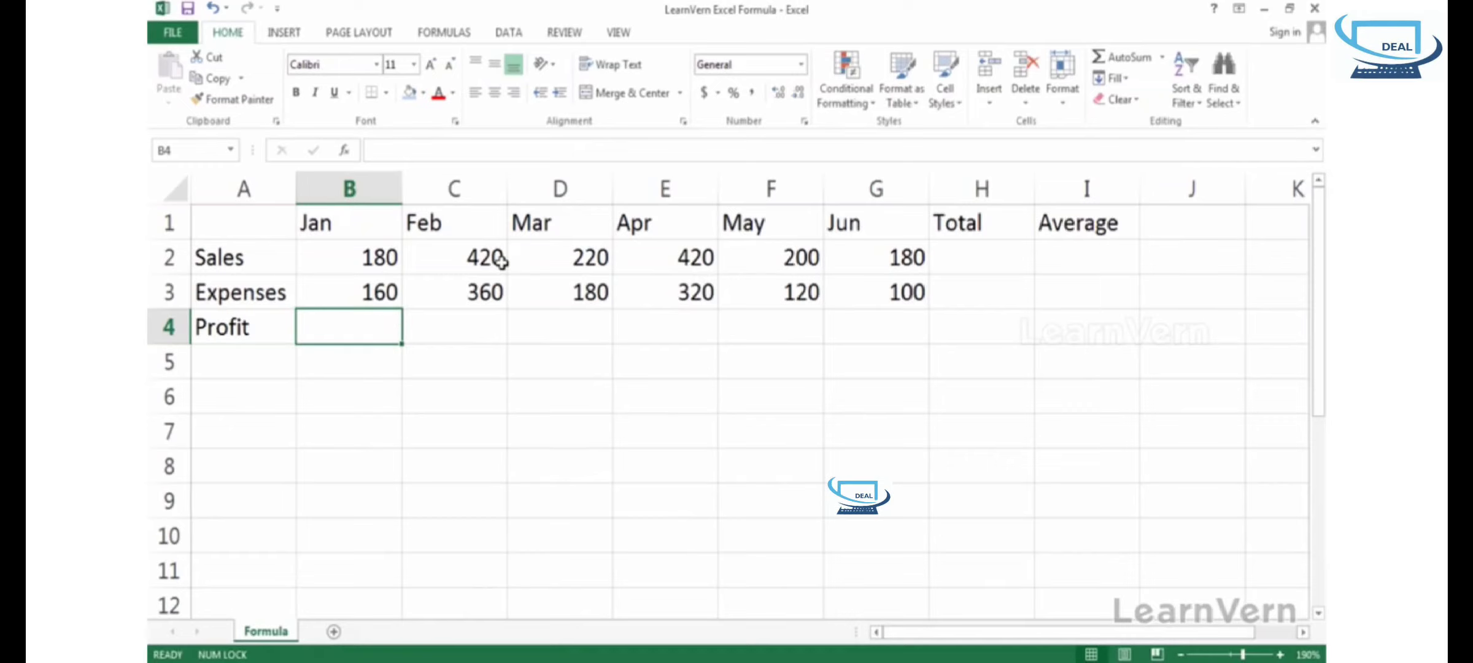
pyautogui.write('=')
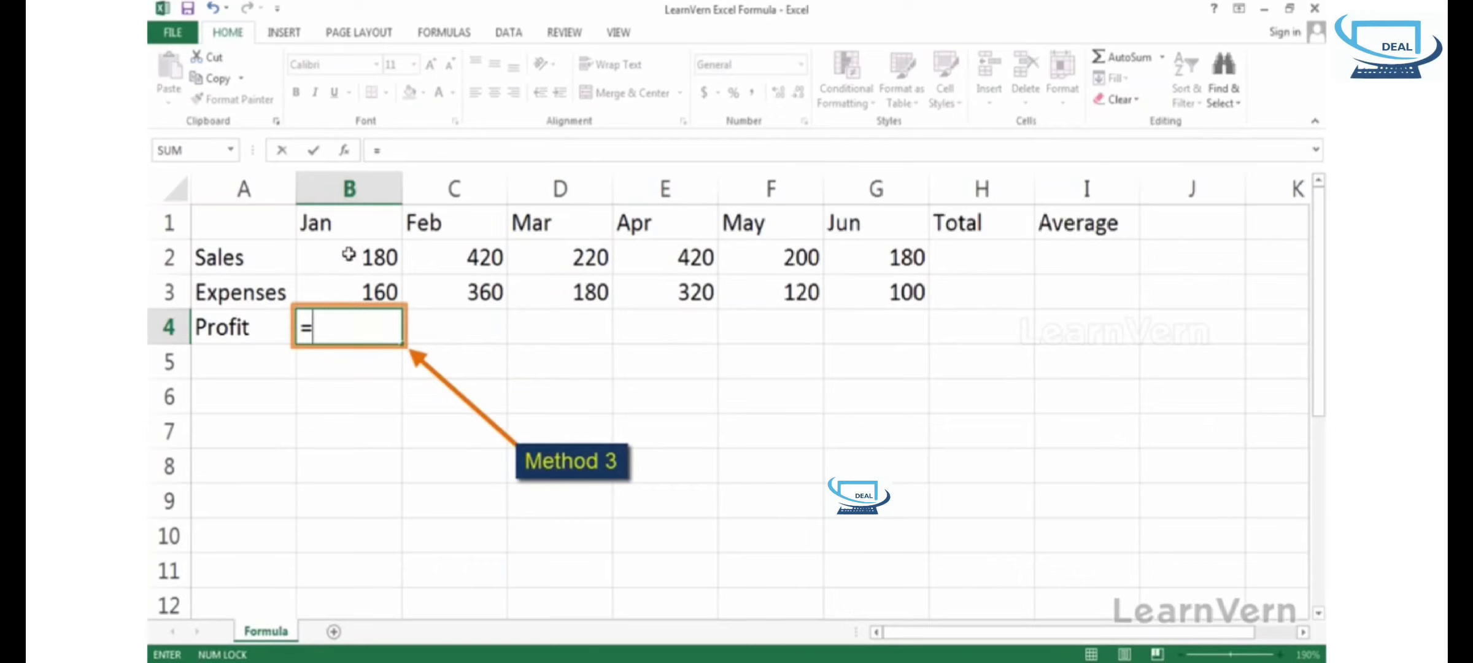
pyautogui.click(349, 254)
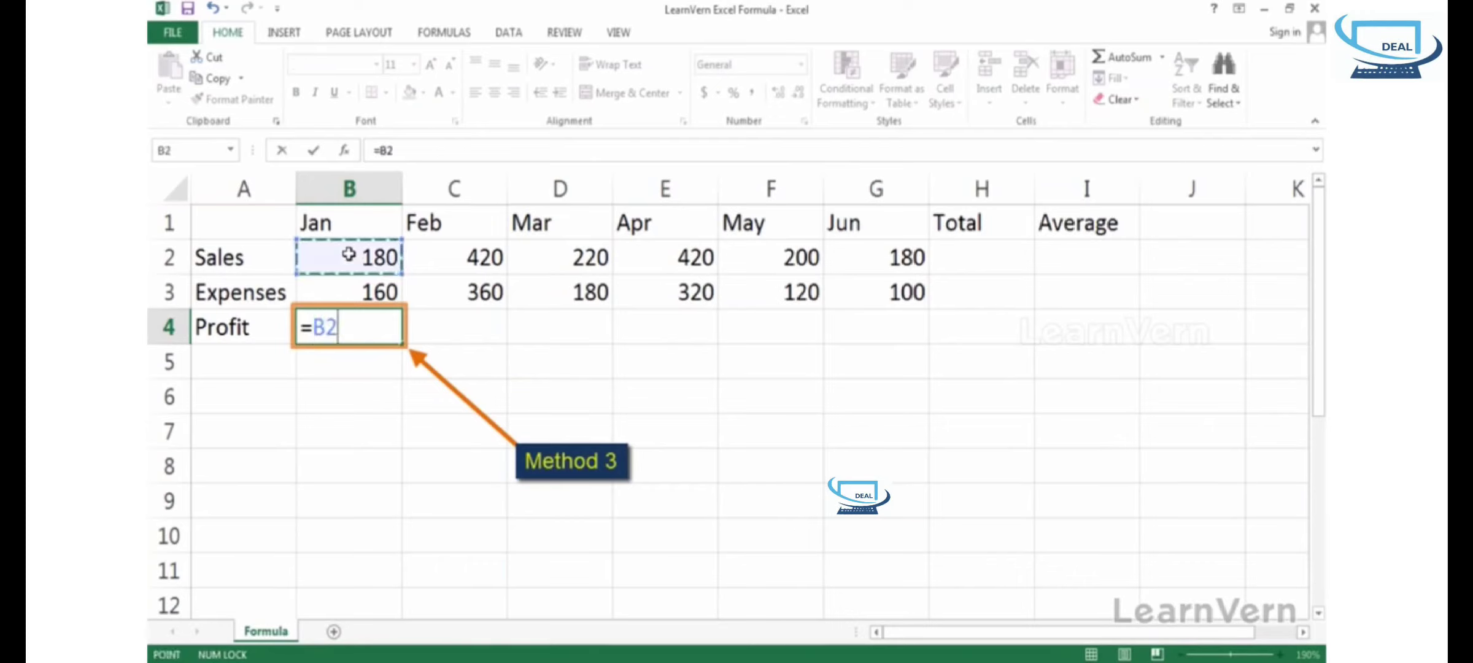
pyautogui.write('-')
pyautogui.click(358, 291)
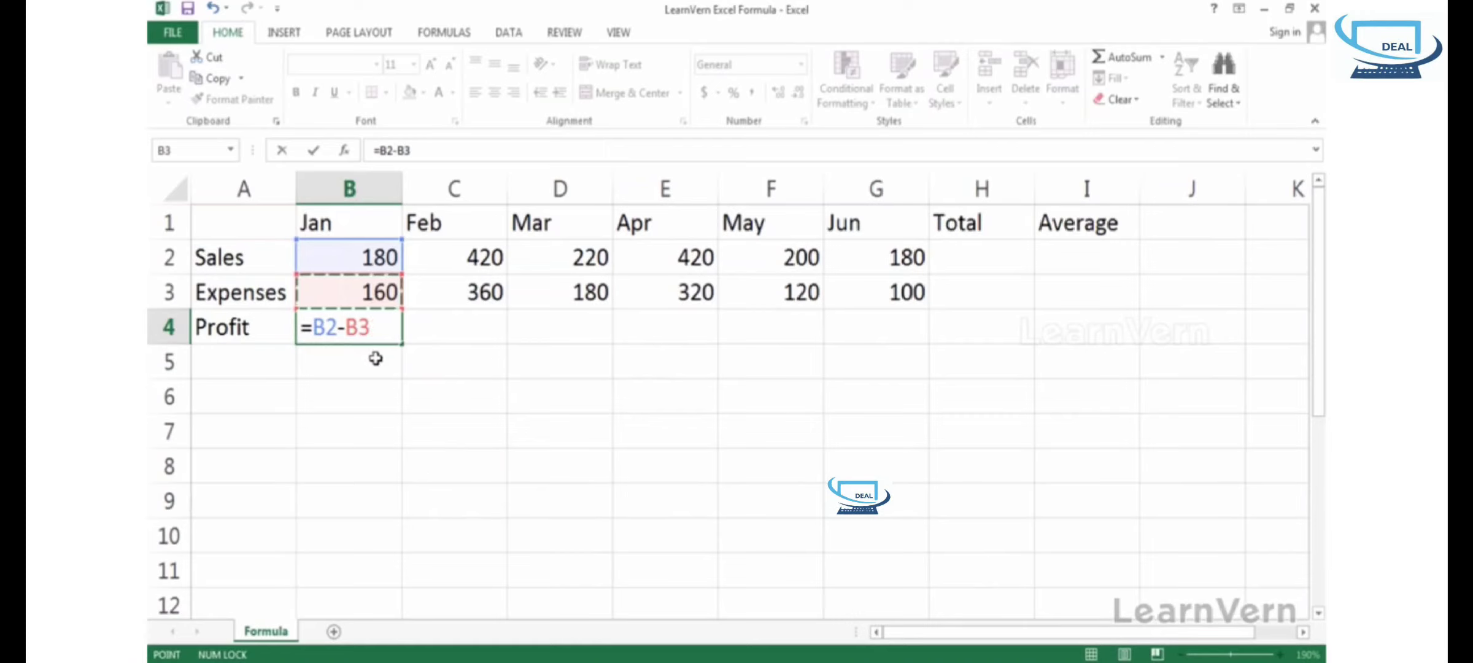
pyautogui.press('Return')
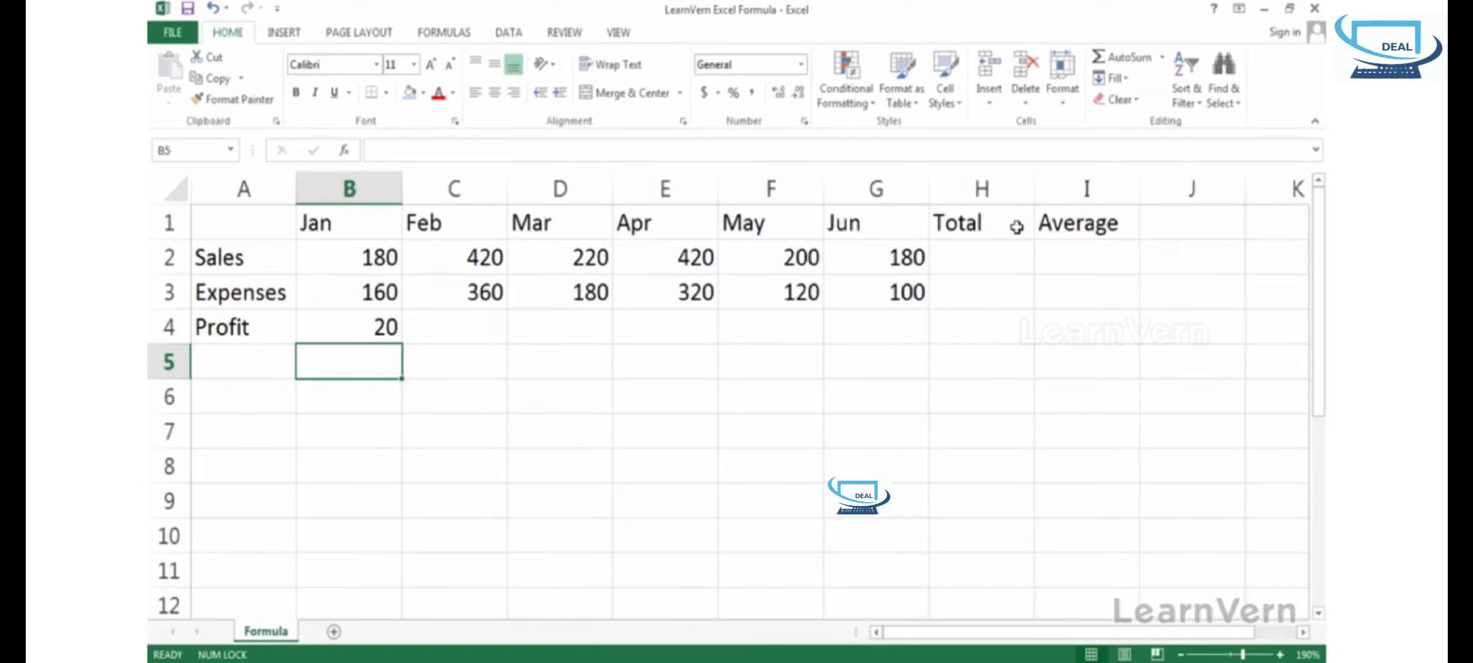
# - Begin a formula in the Sales row's Total cell H2 with =s, displaying the function library and matching functions
pyautogui.click(989, 256)
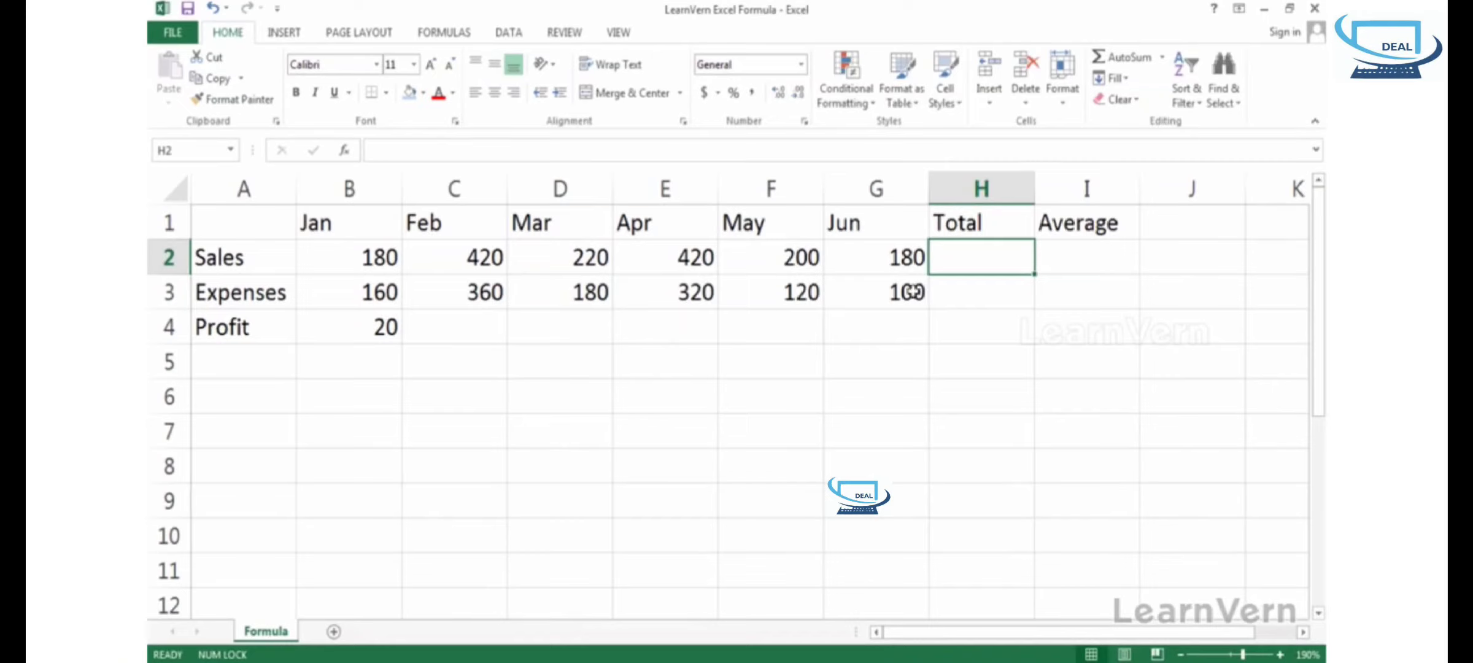
pyautogui.write('=')
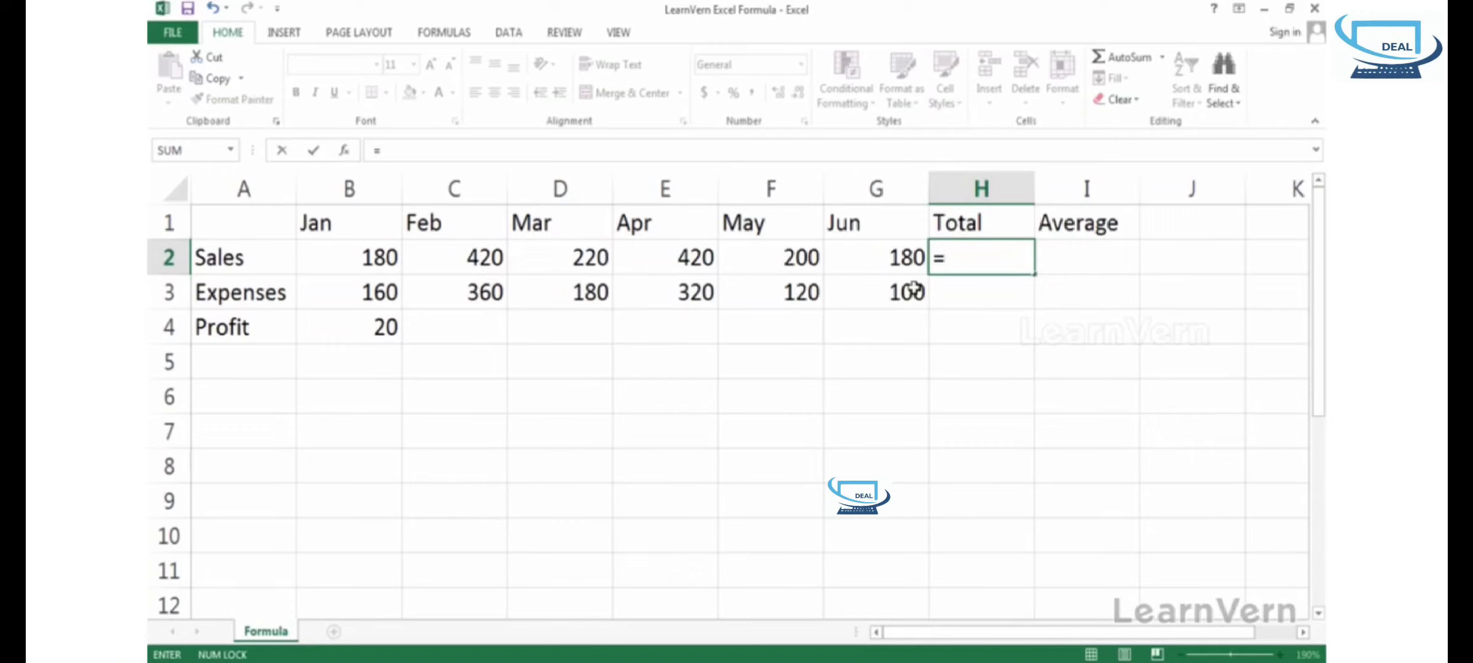
pyautogui.click(432, 37)
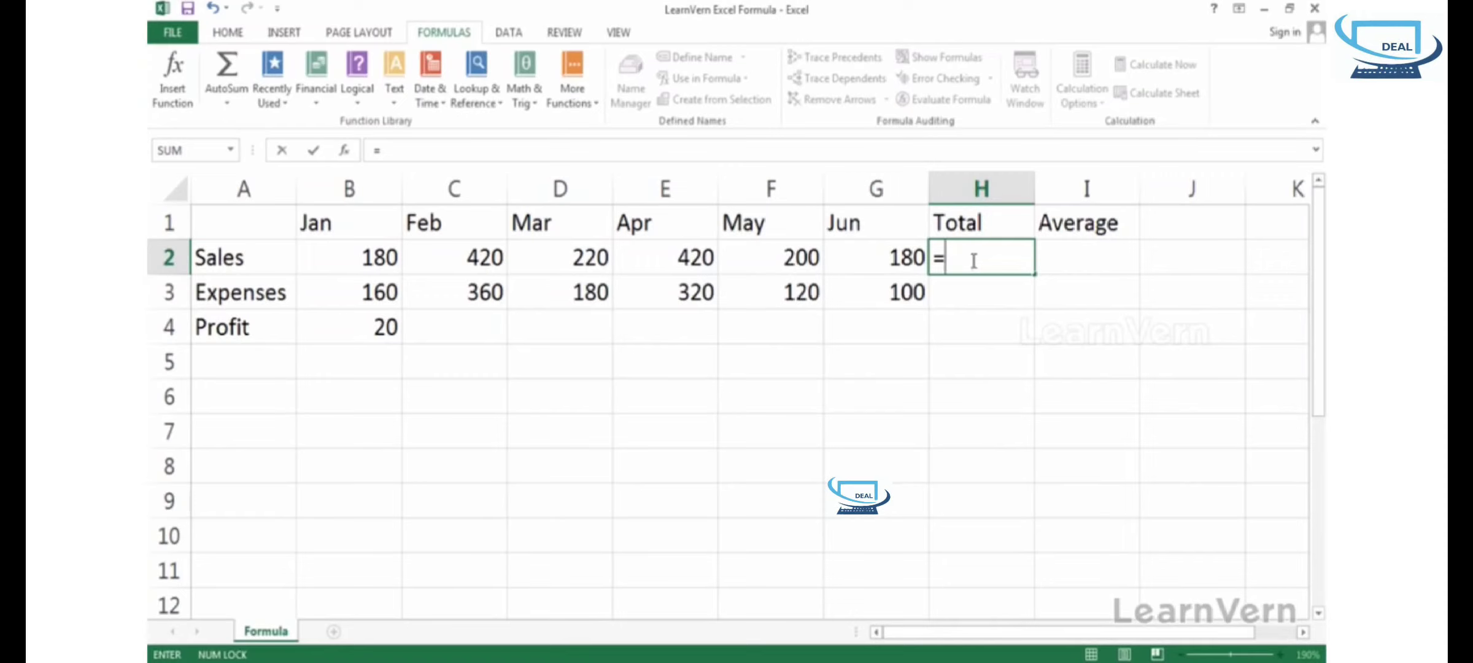
pyautogui.write('s')
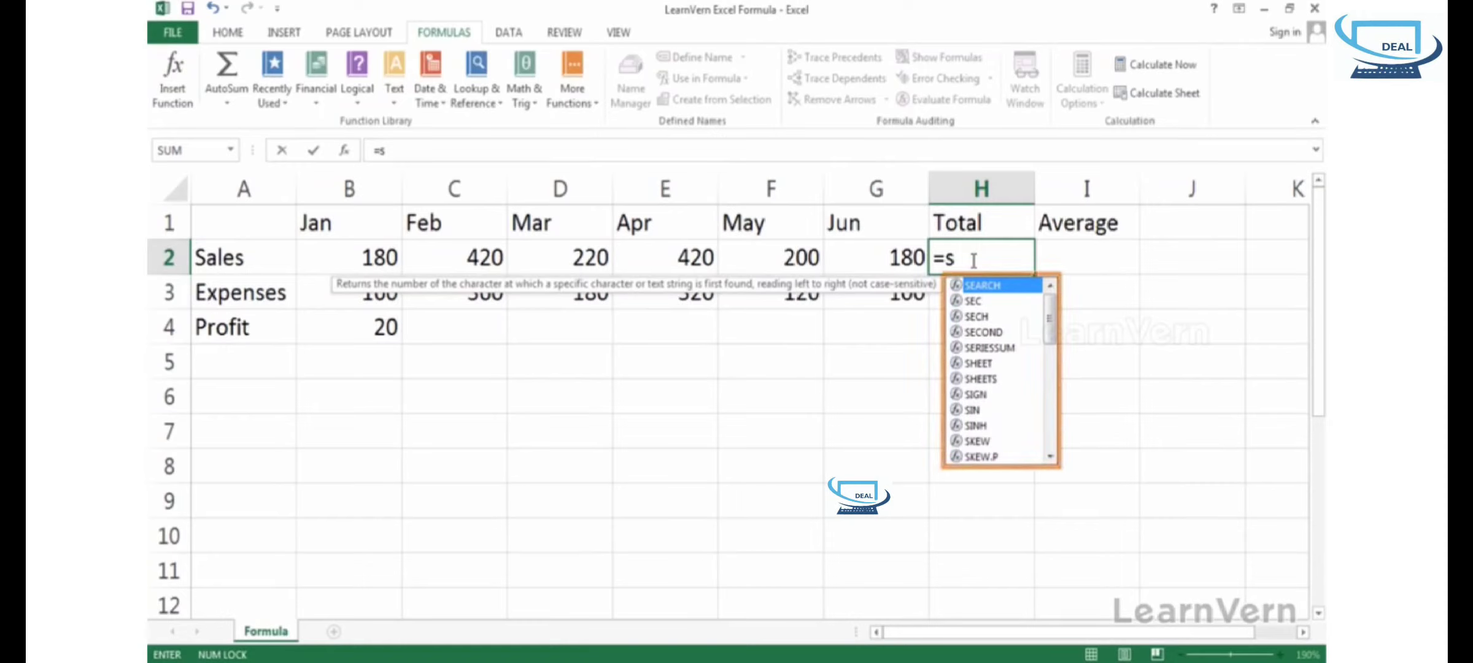
# - Browse the suggested functions beginning with S, from SEARCH through to the SUM and STDEV functions
pyautogui.press('Down')
pyautogui.press('Down')
pyautogui.press('Down')
pyautogui.press('Down')
pyautogui.press('Down')
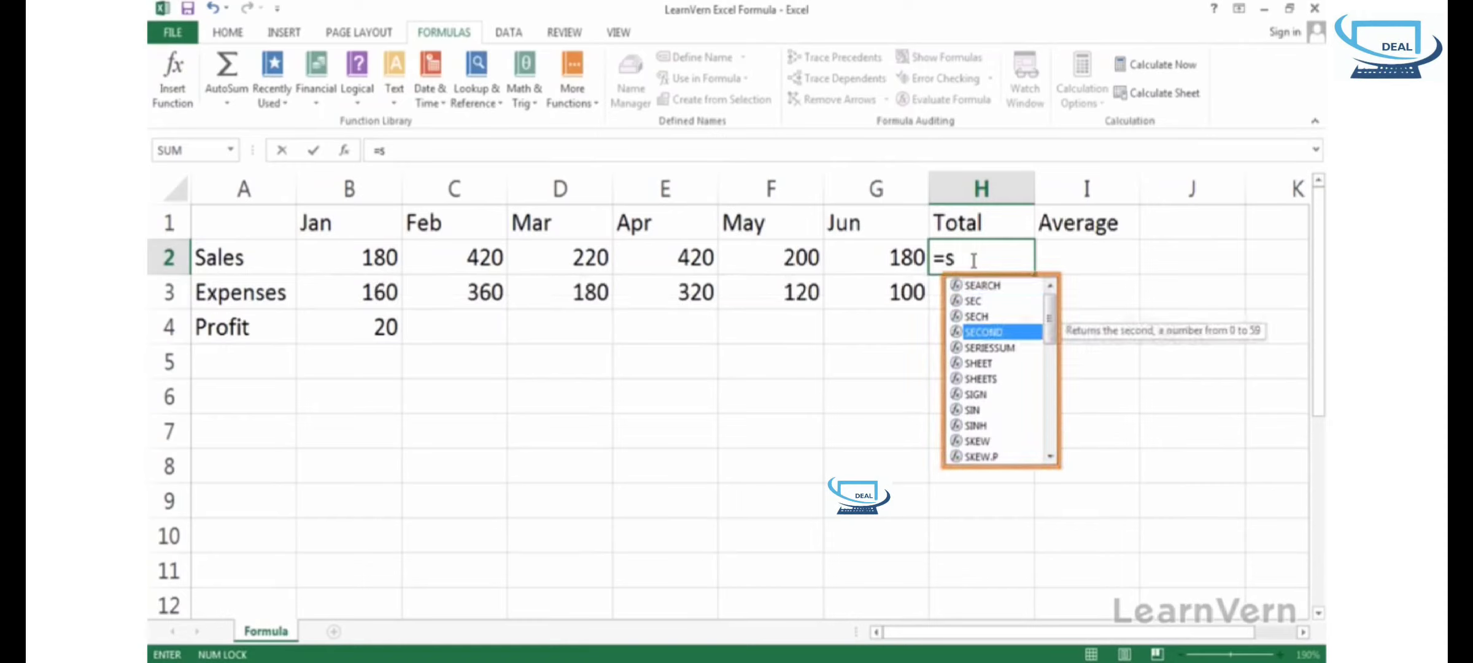
pyautogui.press('Down')
pyautogui.press('Down')
pyautogui.press('Down')
pyautogui.press('Down')
pyautogui.press('Down')
pyautogui.press('Down')
pyautogui.press('Down')
pyautogui.press('Down')
pyautogui.press('Down')
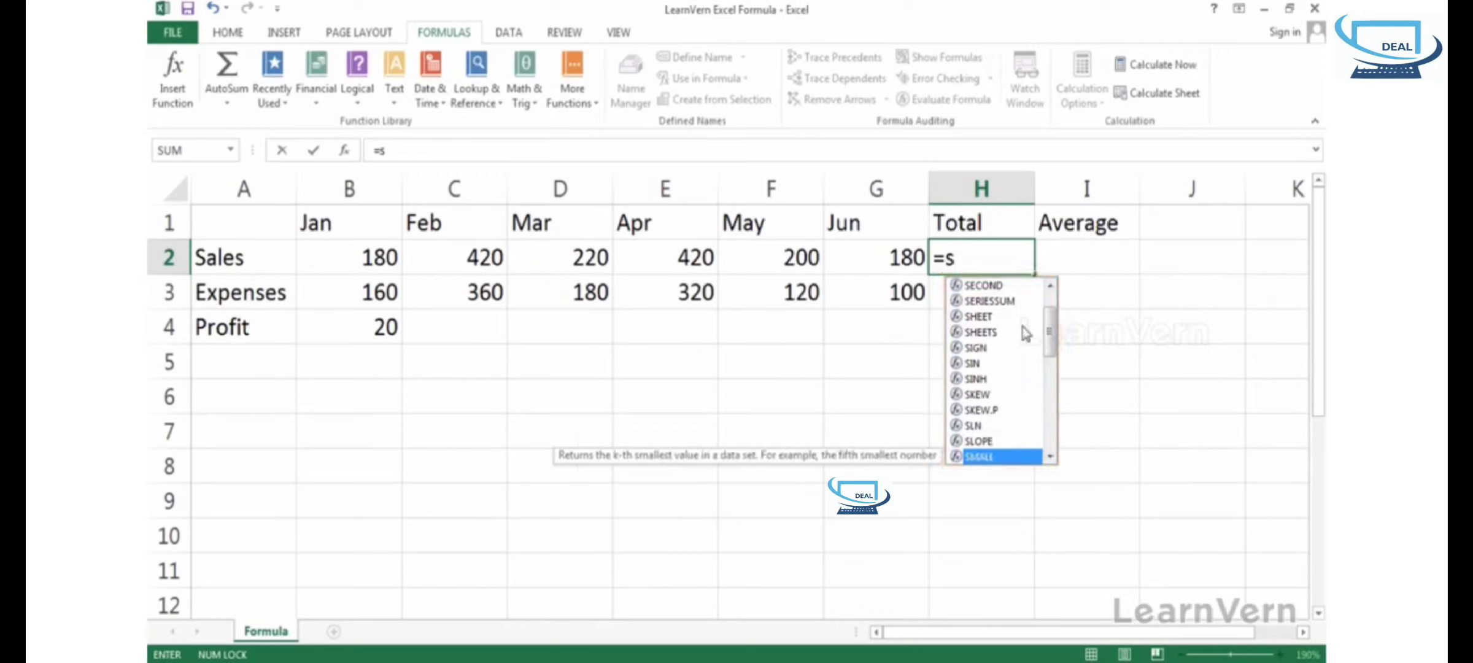
pyautogui.moveTo(1050, 328); pyautogui.dragTo(1035, 448)
pyautogui.click(1031, 440)
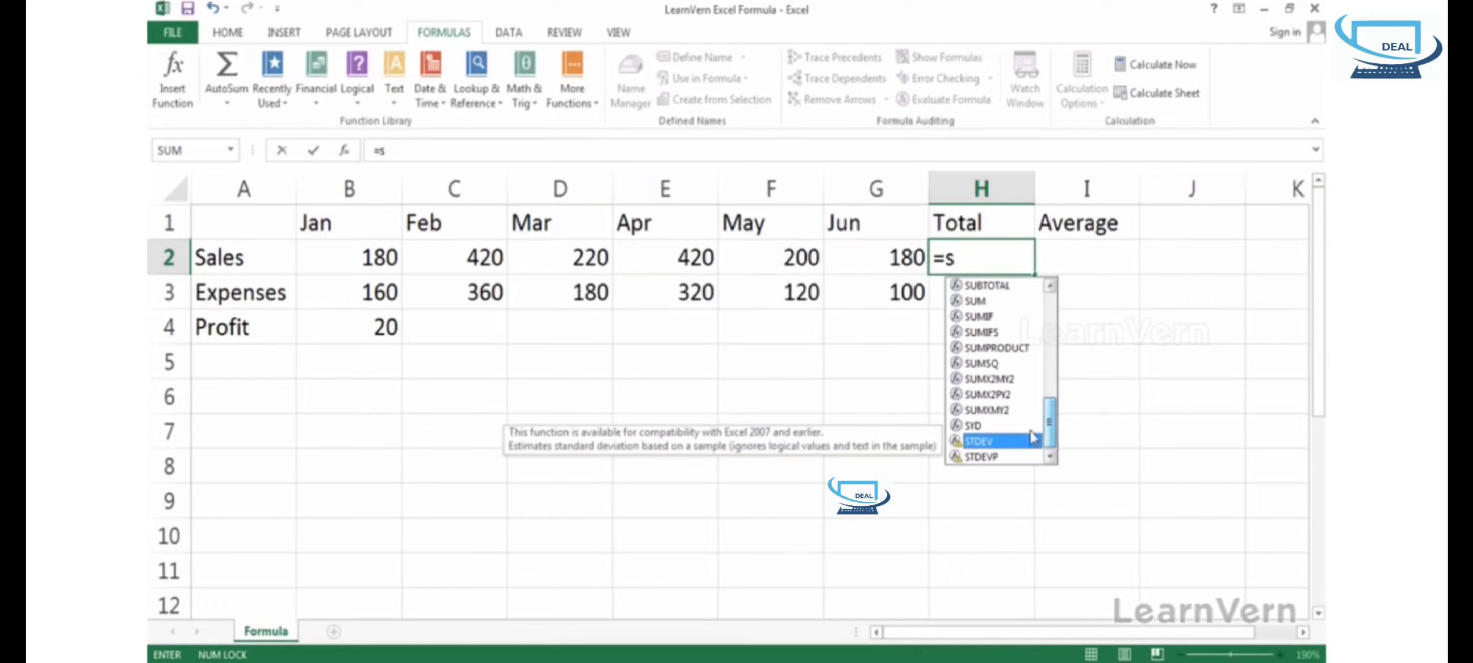
pyautogui.click(999, 349)
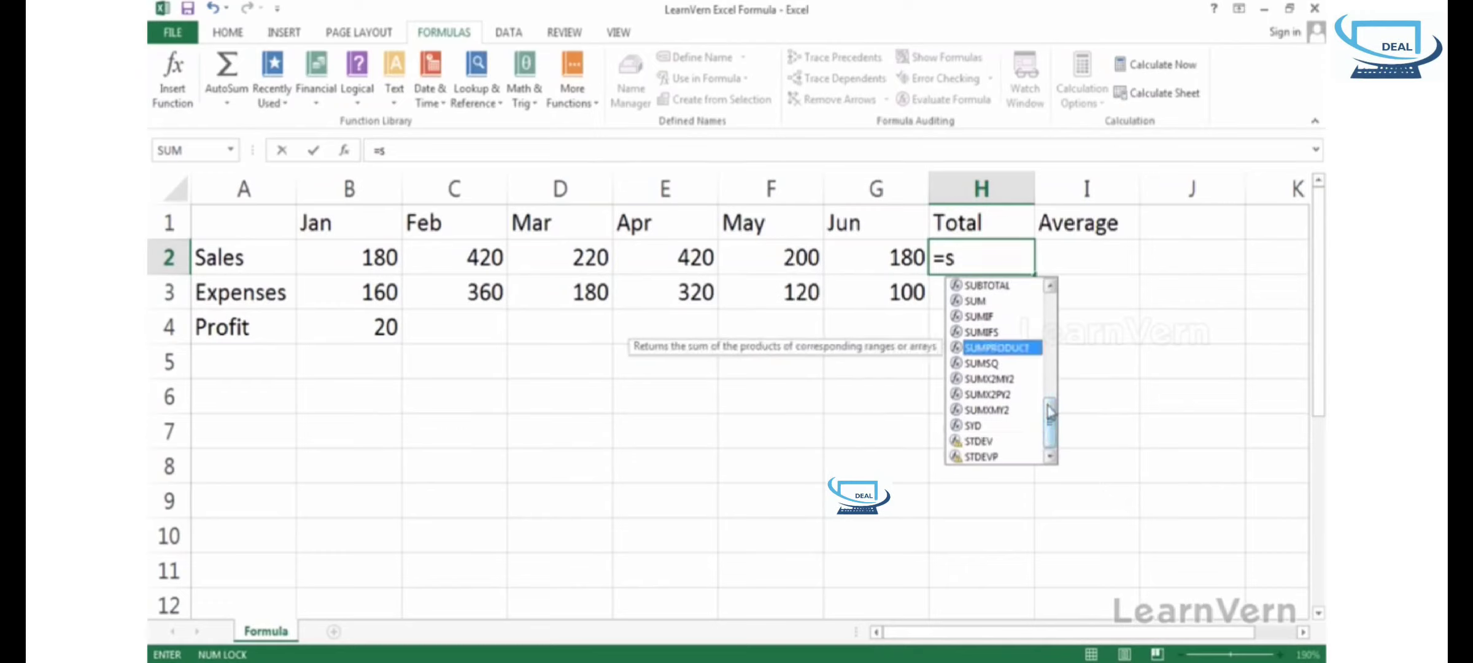
pyautogui.moveTo(1051, 425); pyautogui.dragTo(1051, 307)
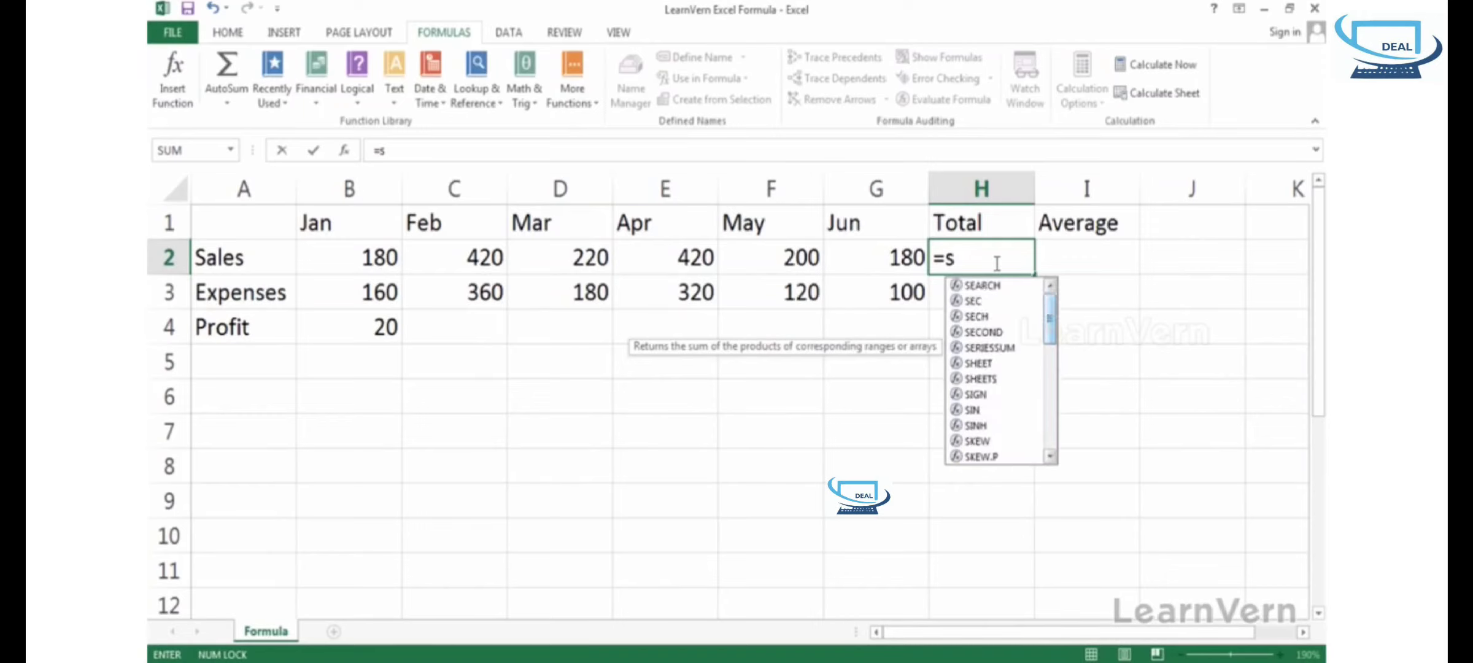
# - Complete the Sales total in H2 as =sum(B2:G2), selecting the January to June sales cells as the range
pyautogui.click(997, 264)
pyautogui.write('un')
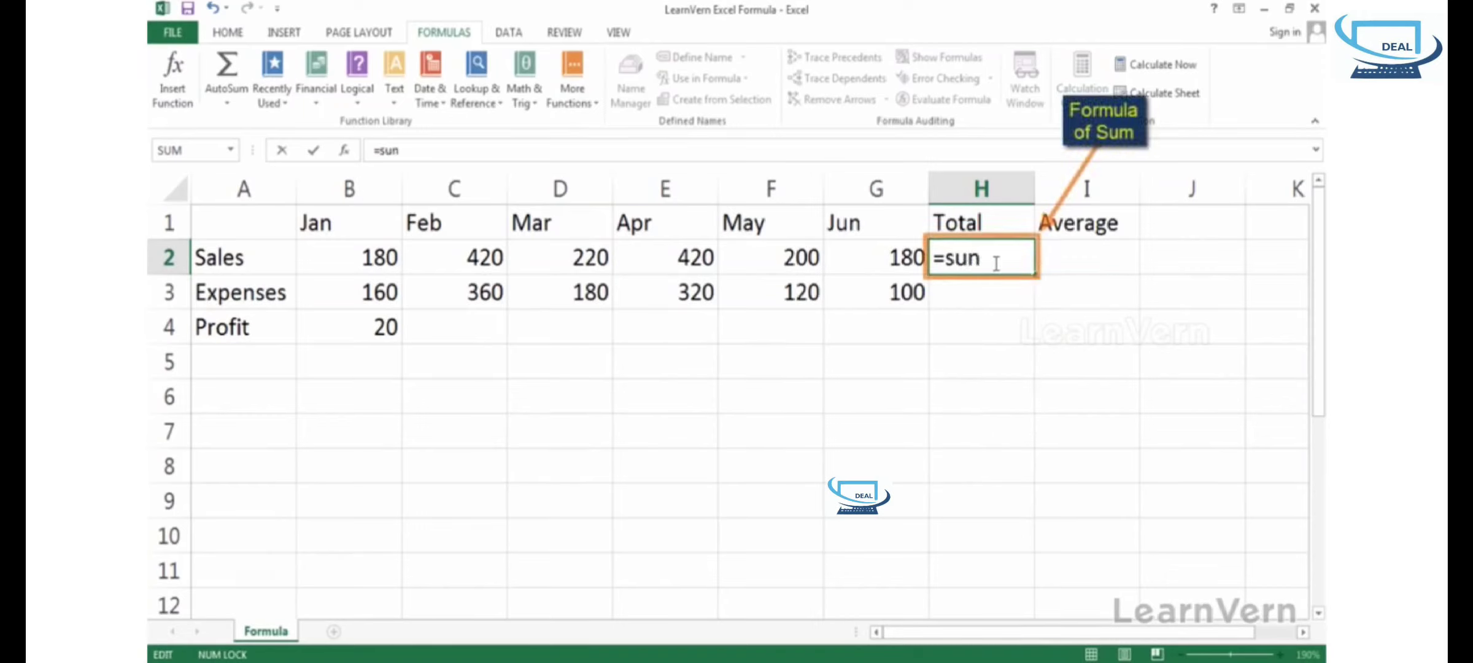
pyautogui.press('BackSpace')
pyautogui.write('m')
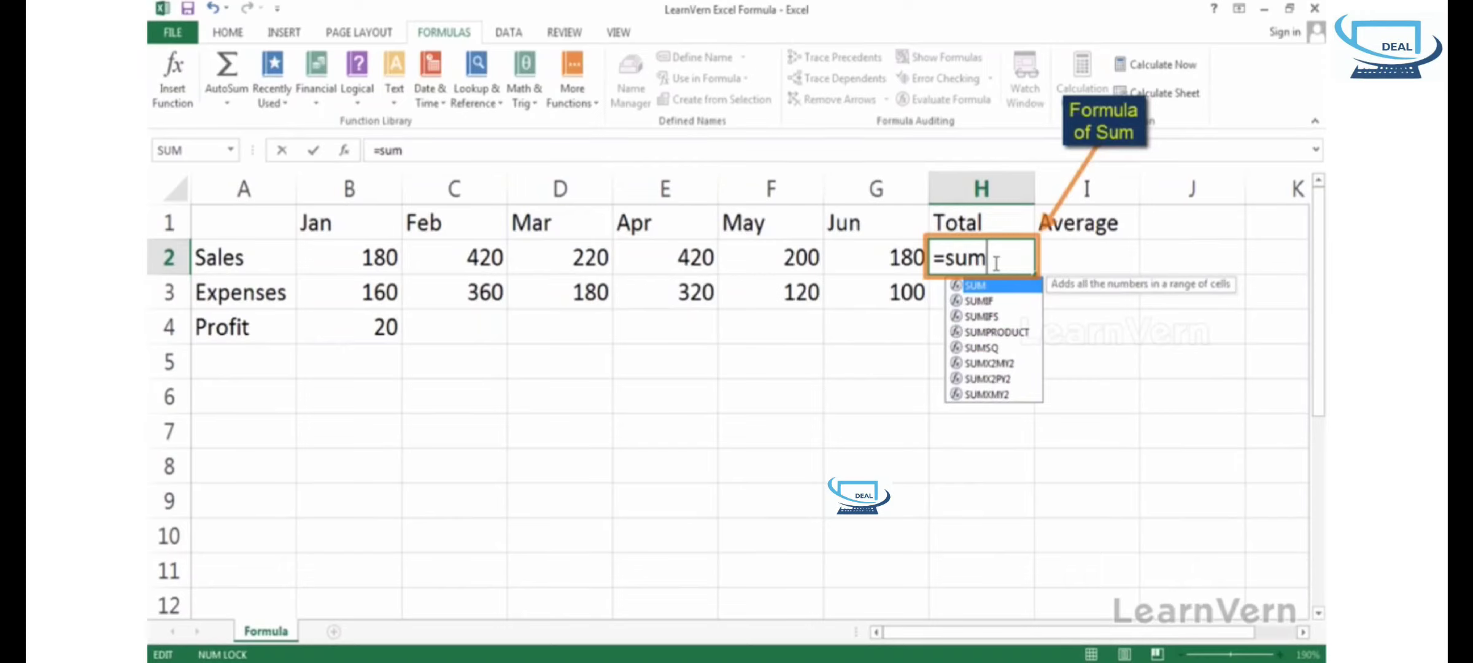
pyautogui.write('(')
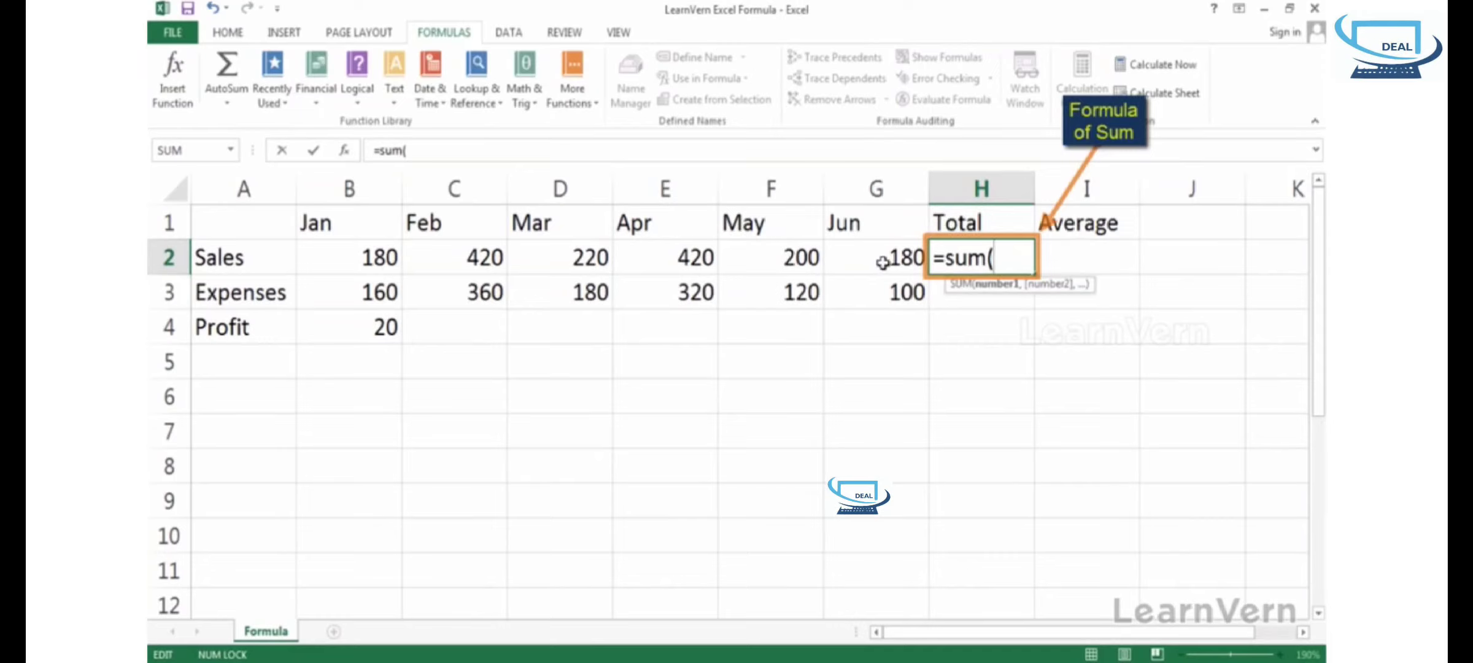
pyautogui.click(882, 262)
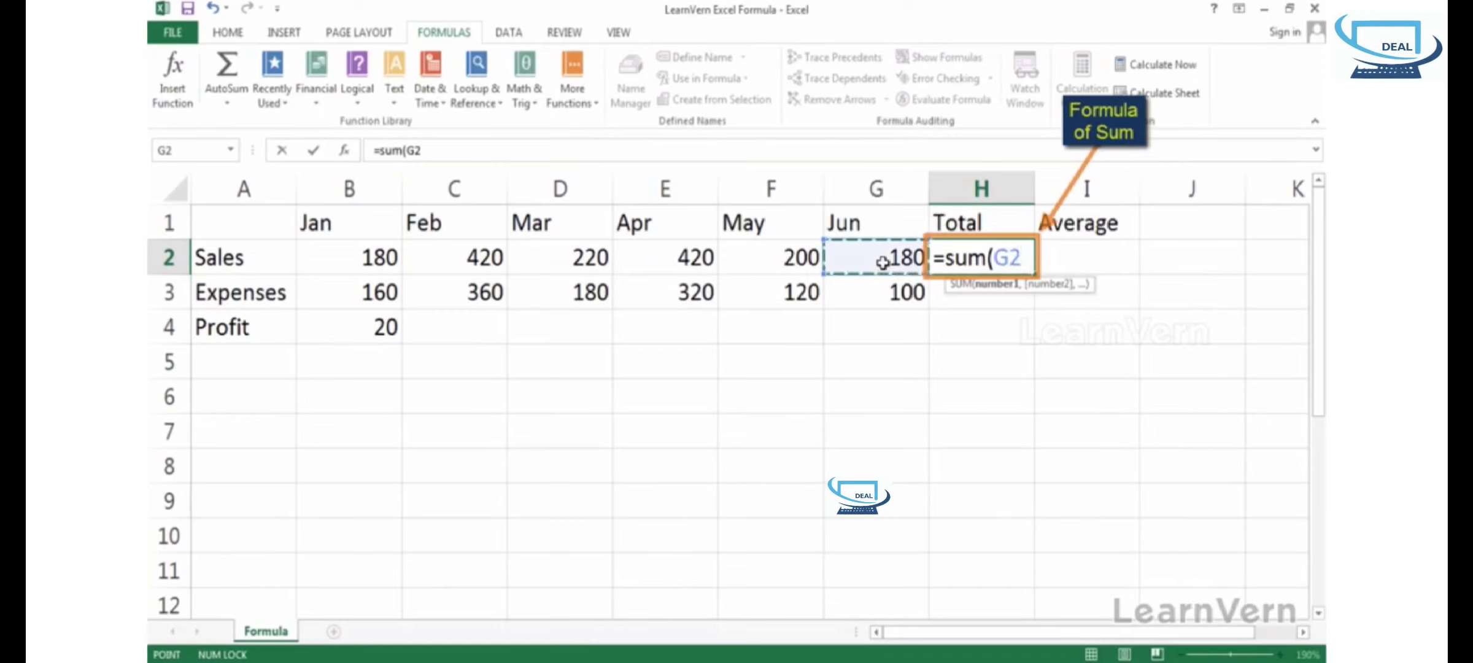
pyautogui.moveTo(882, 263); pyautogui.dragTo(379, 261)
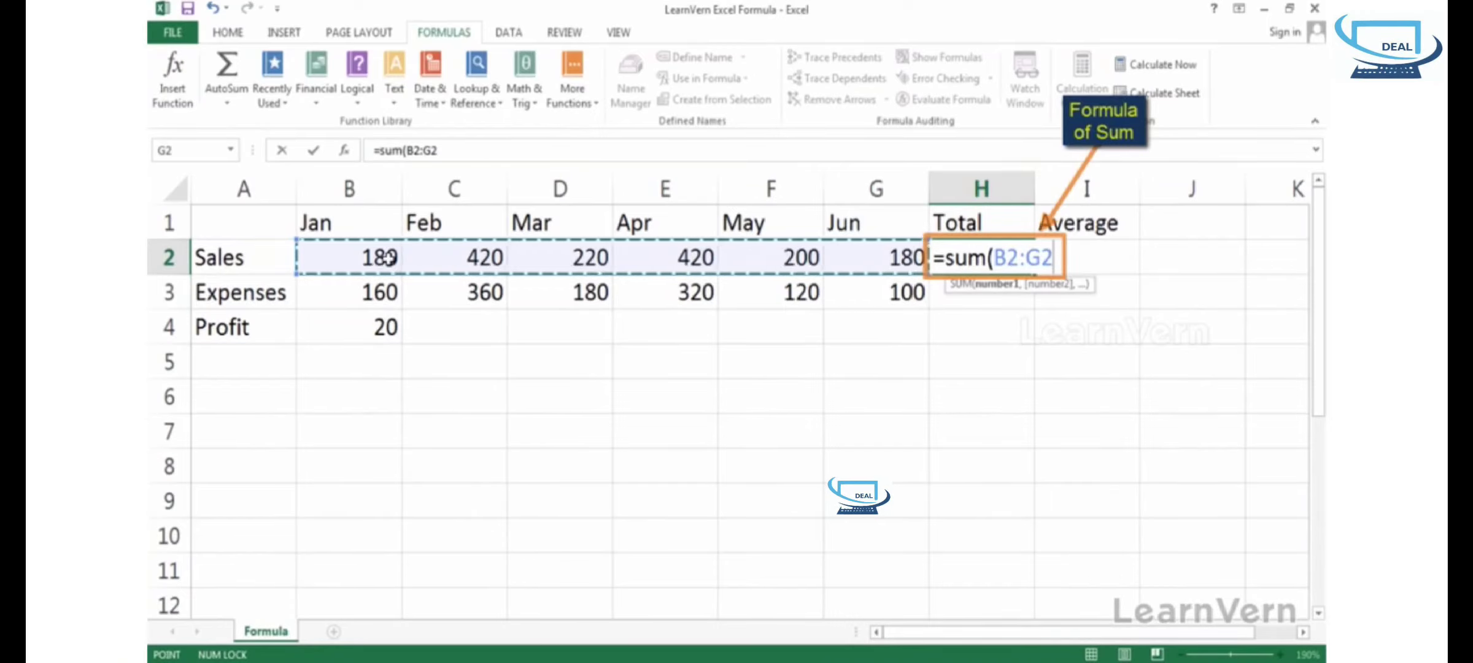
pyautogui.press('Return')
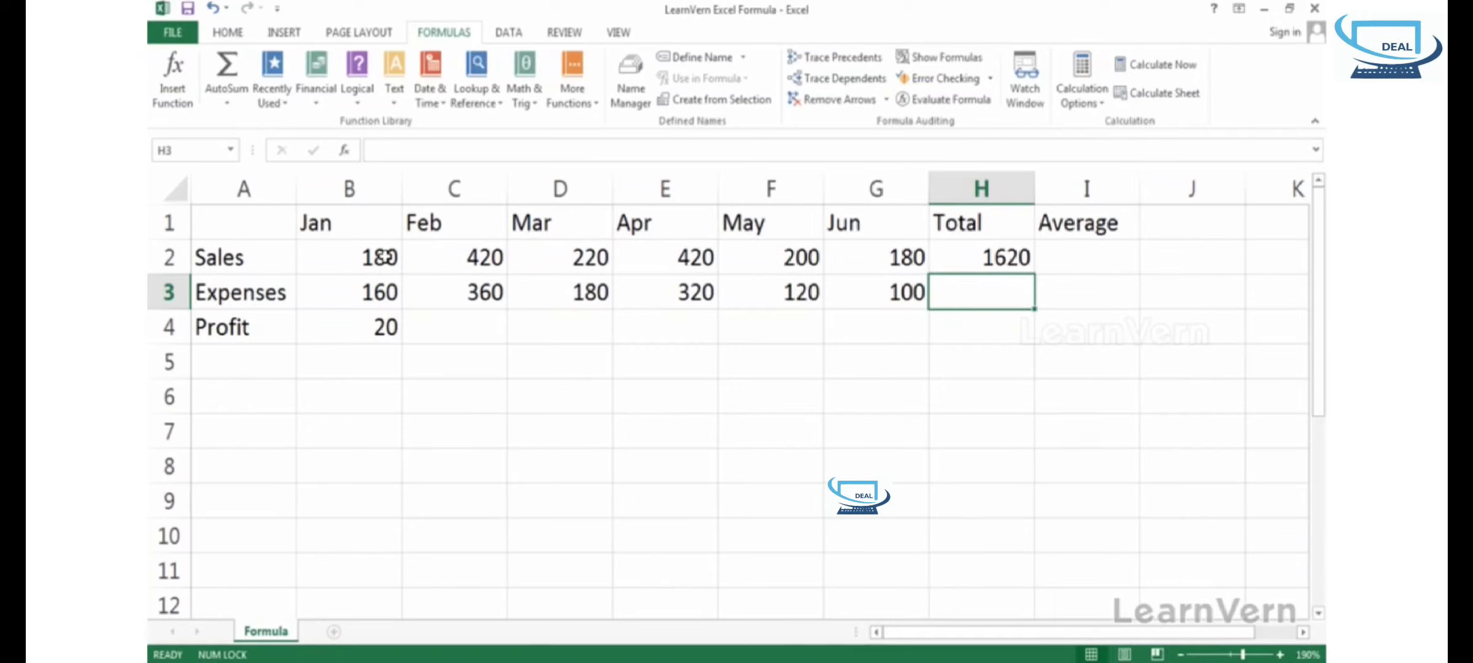
# - Select the January to June sales cells B2:G2 to check their sum against the Total in H2
pyautogui.moveTo(385, 257); pyautogui.dragTo(890, 254)
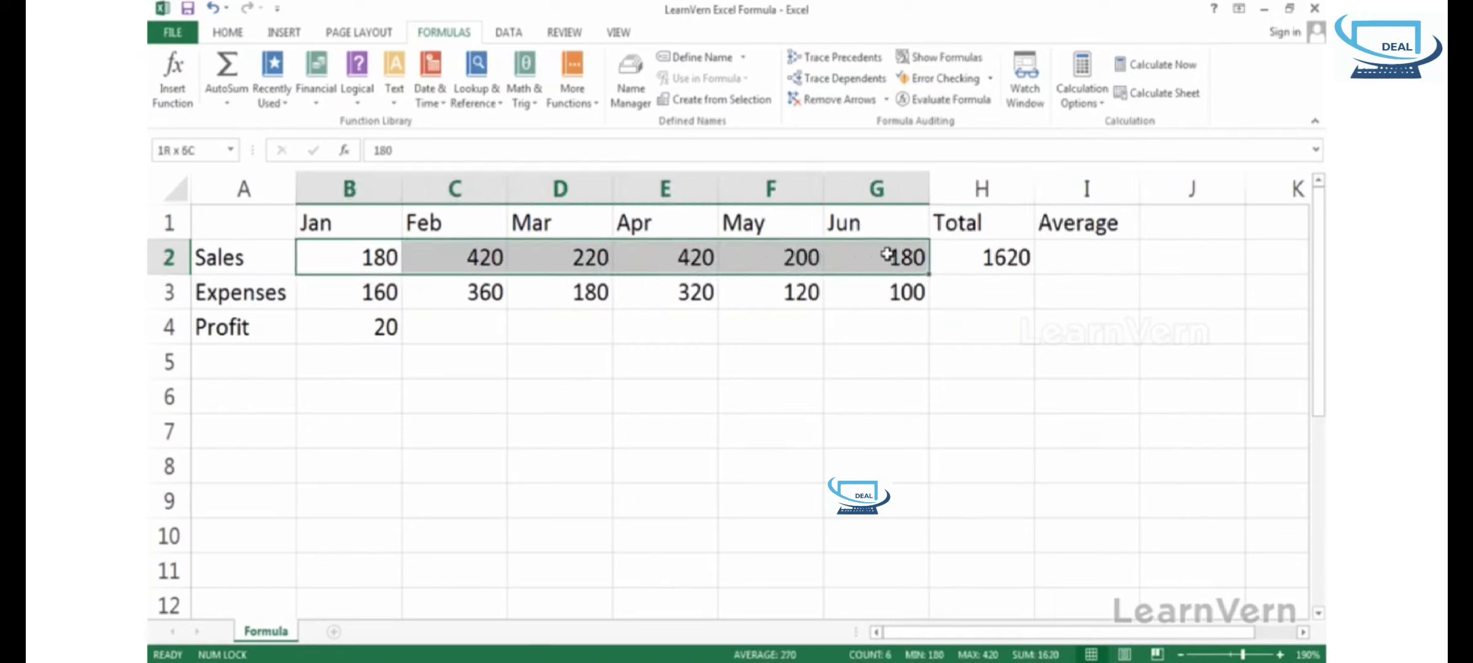
pyautogui.click(883, 255)
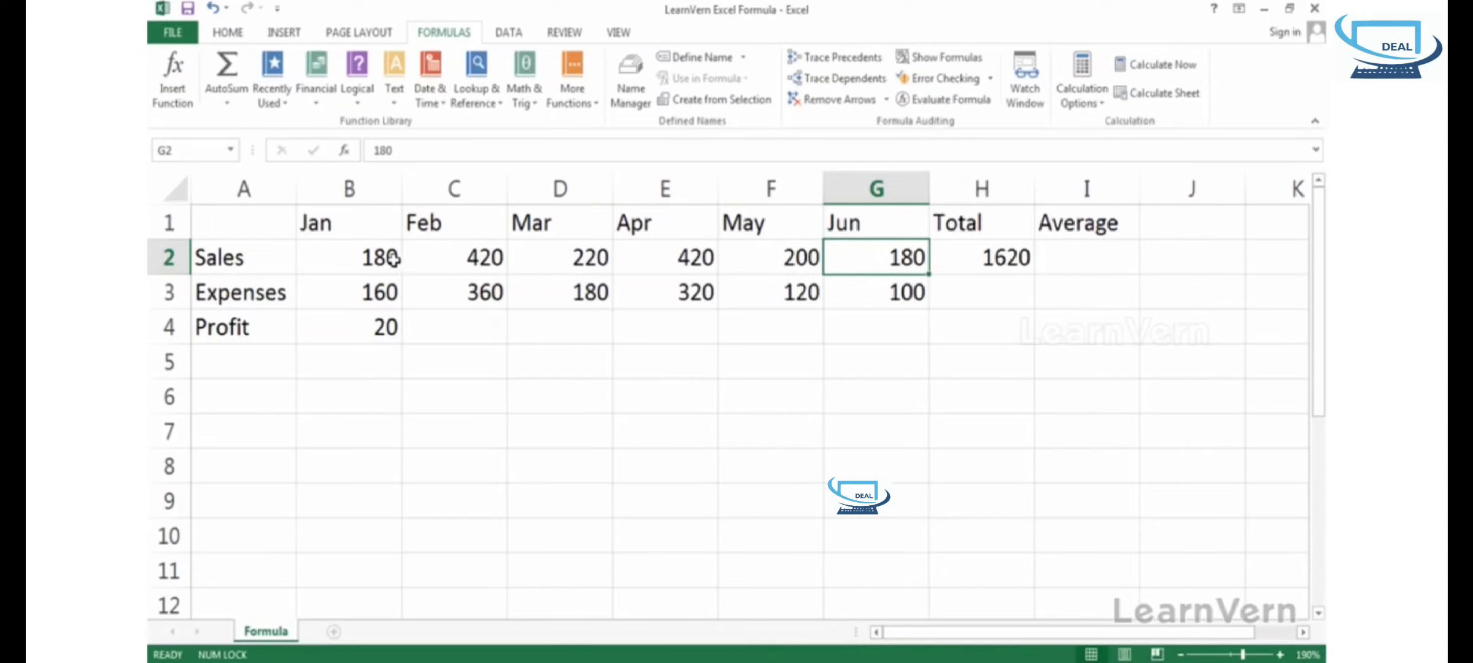
pyautogui.moveTo(379, 255); pyautogui.dragTo(893, 257)
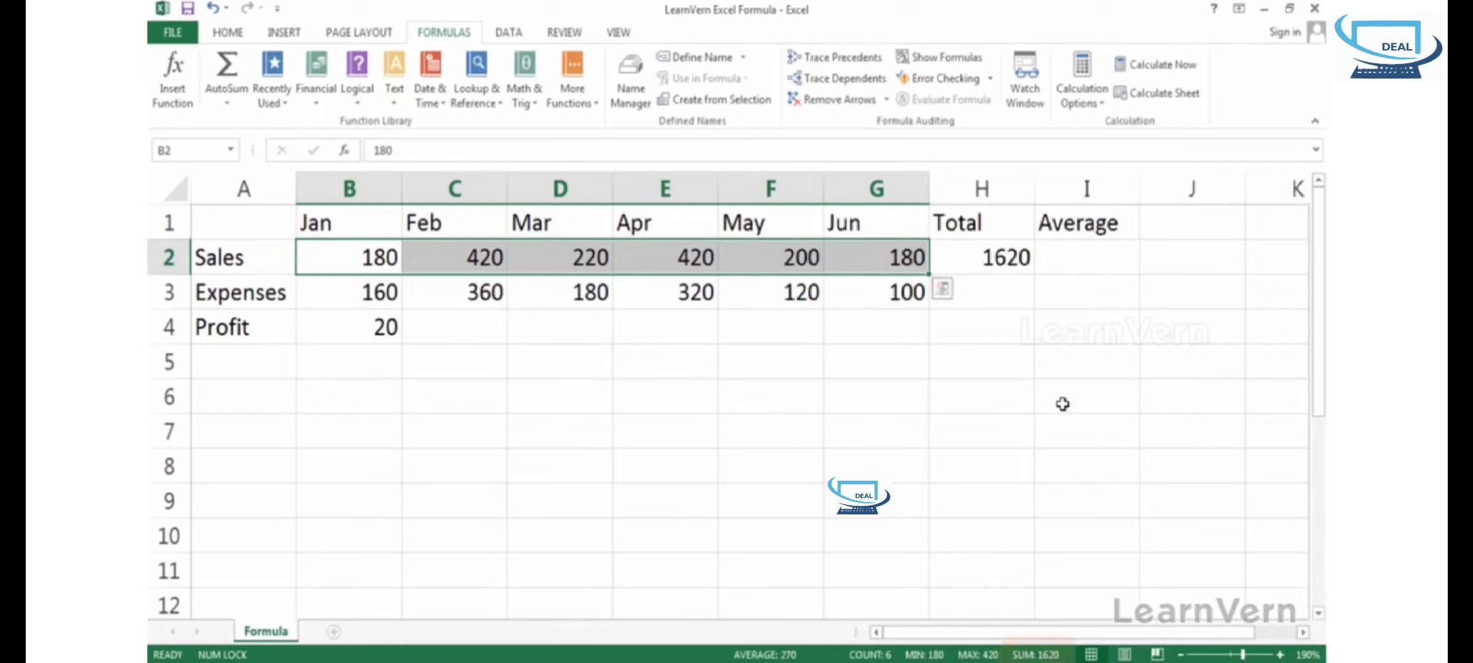
# - Calculate the average monthly sales in I2 with the formula =H2/6, referencing the Sales total cell
pyautogui.click(1084, 261)
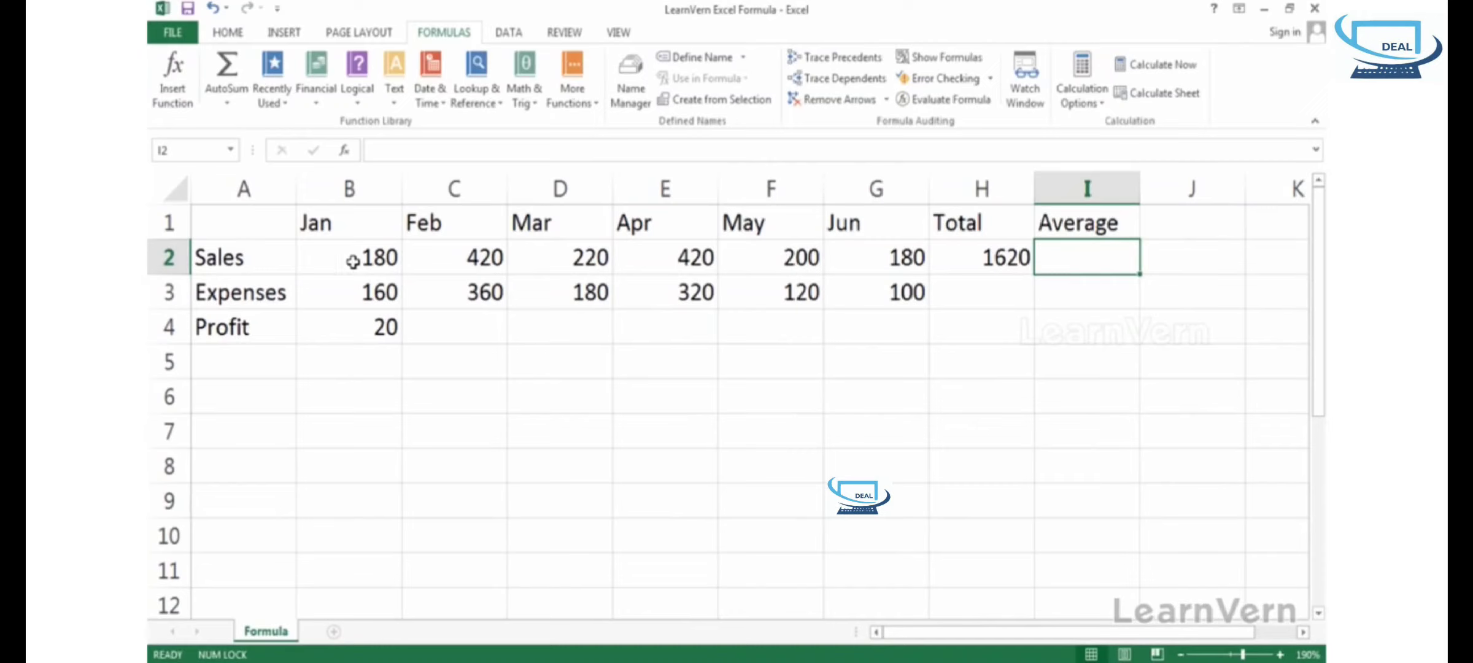
pyautogui.moveTo(361, 250); pyautogui.dragTo(890, 265)
pyautogui.click(1060, 259)
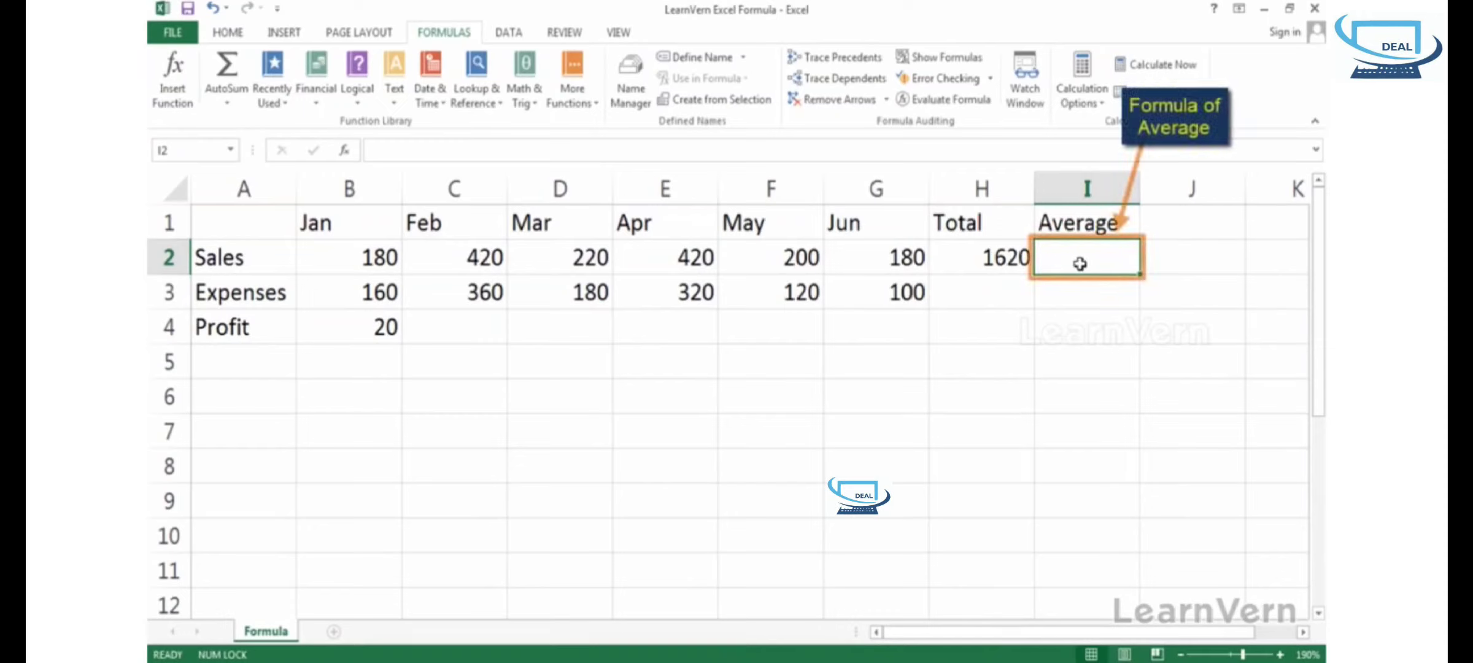
pyautogui.write('=')
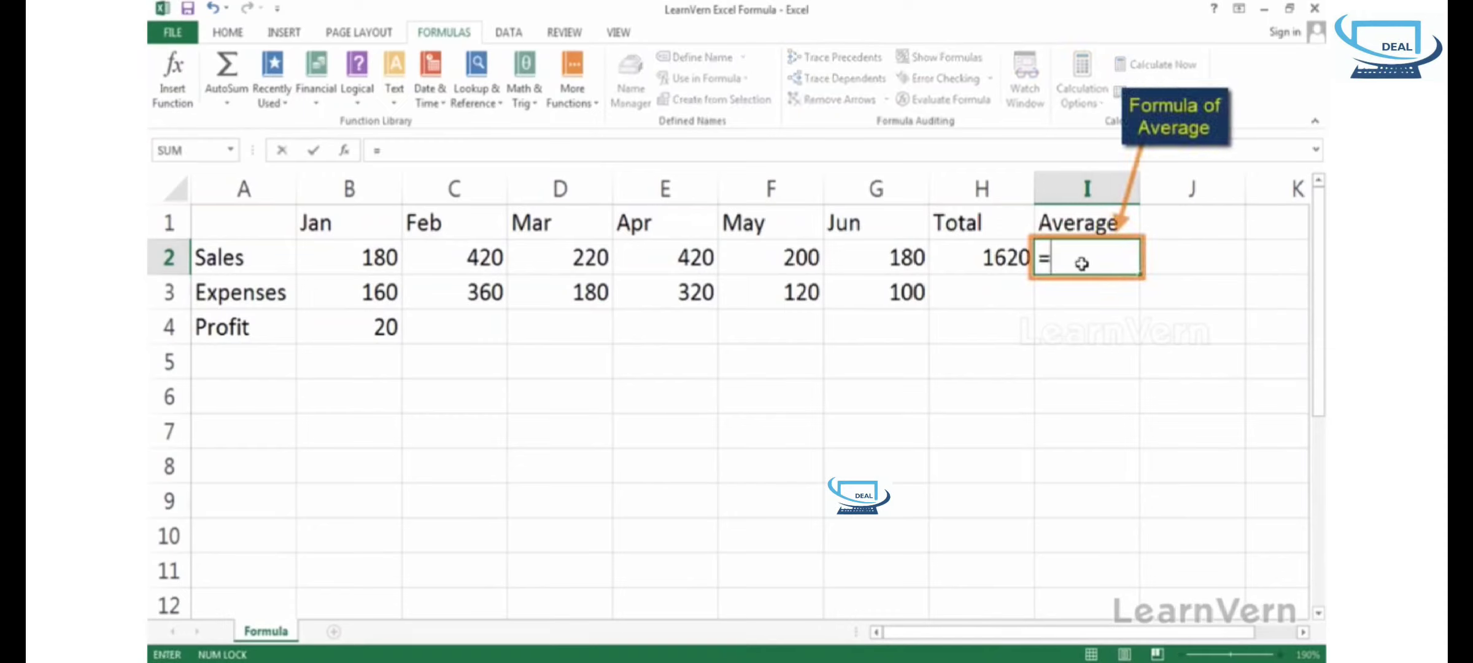
pyautogui.press('Left')
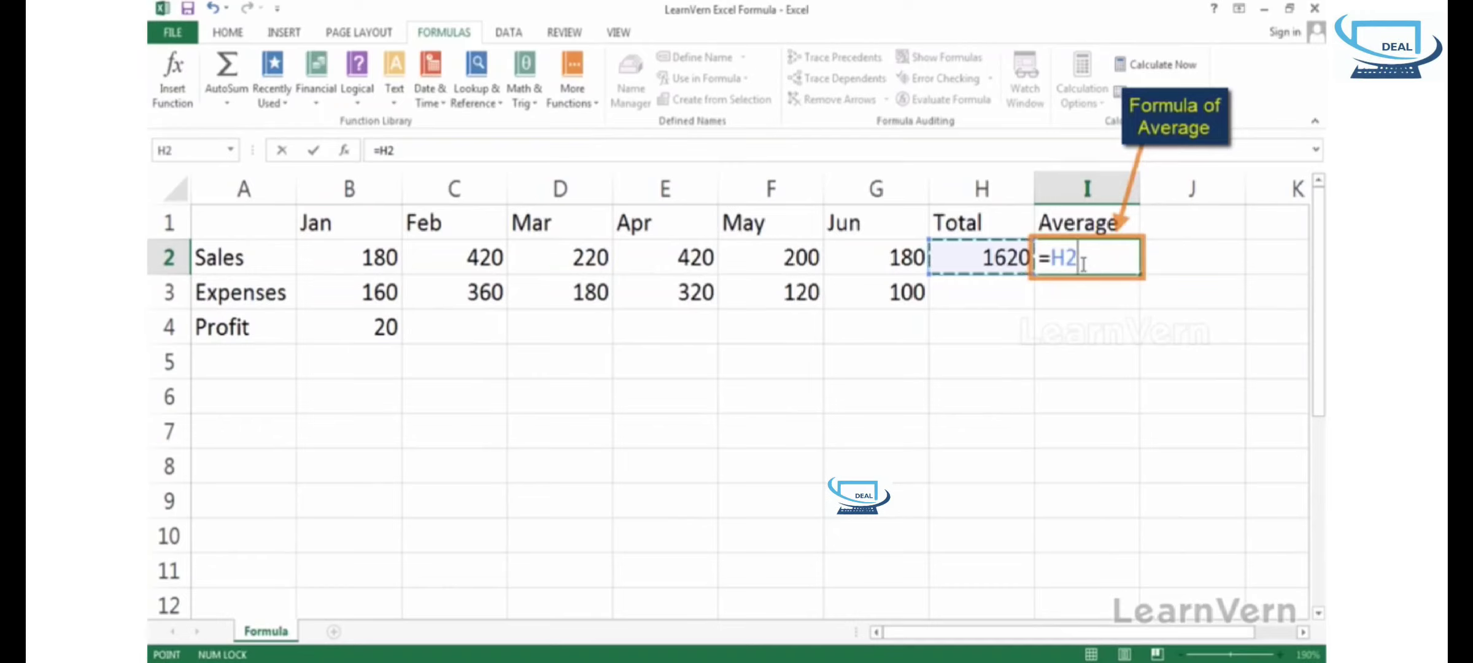
pyautogui.write('/6')
pyautogui.press('Return')
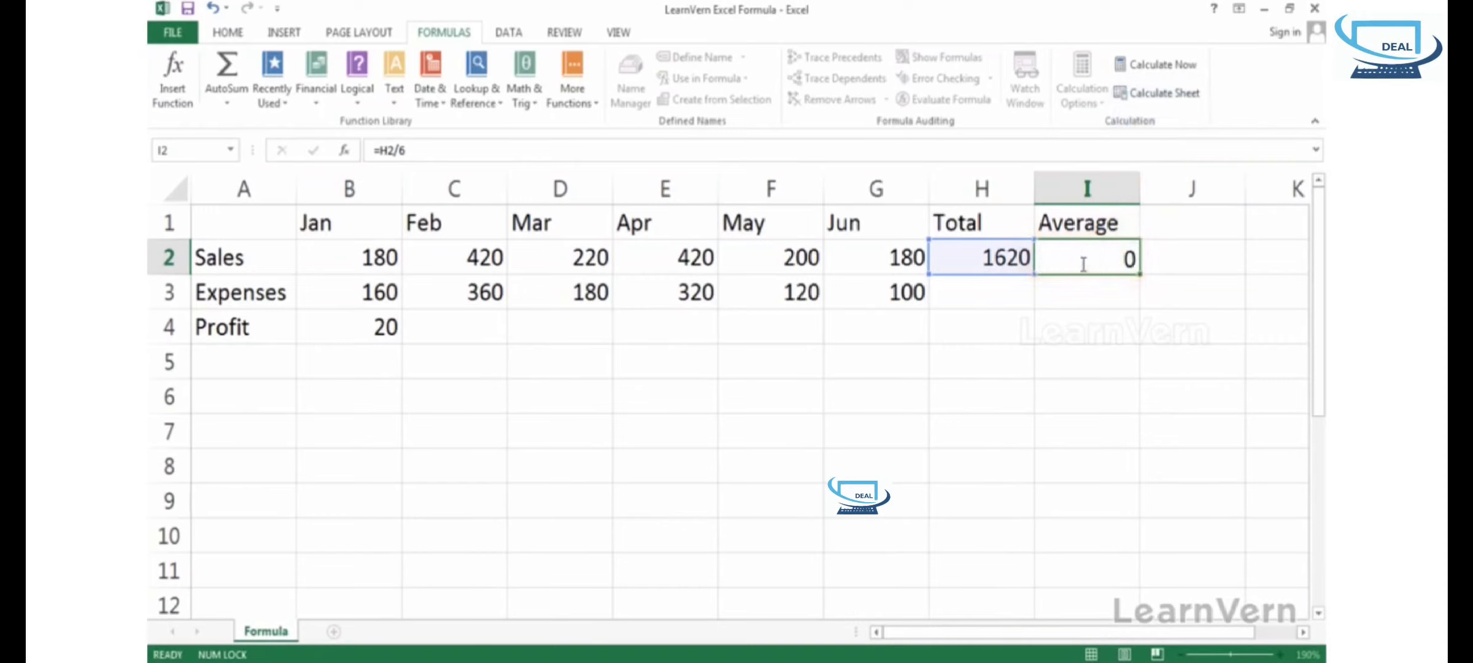